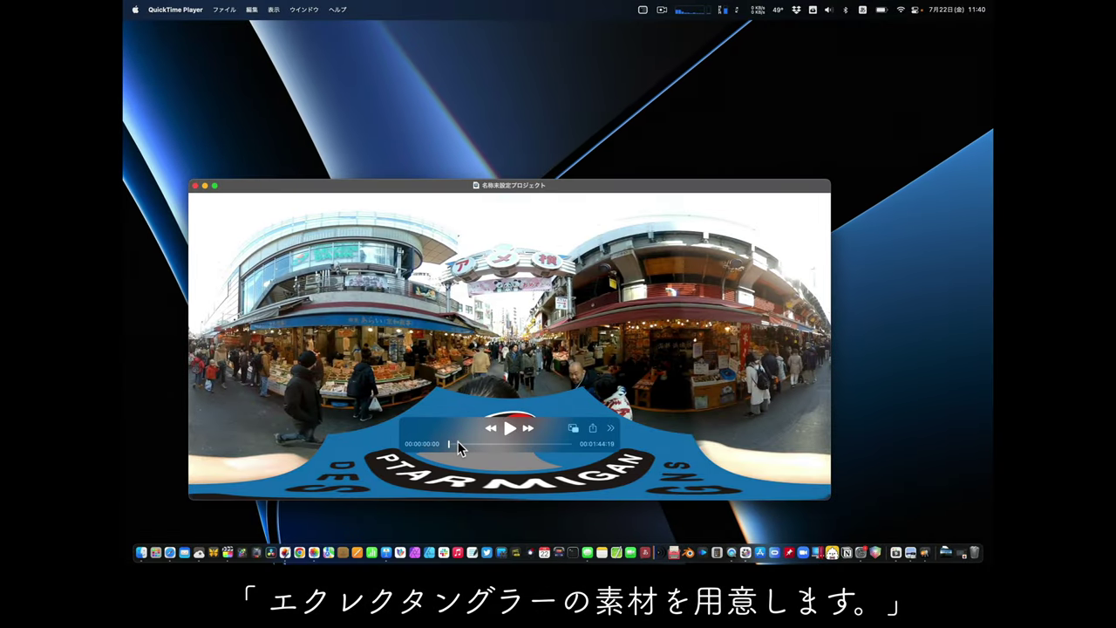
- Scrub the equirectangular 360° street-market clip in QuickTime Player to about 00:23
{"action": "left_click_drag", "start_coordinate": [458, 441], "coordinate": [535, 446]}
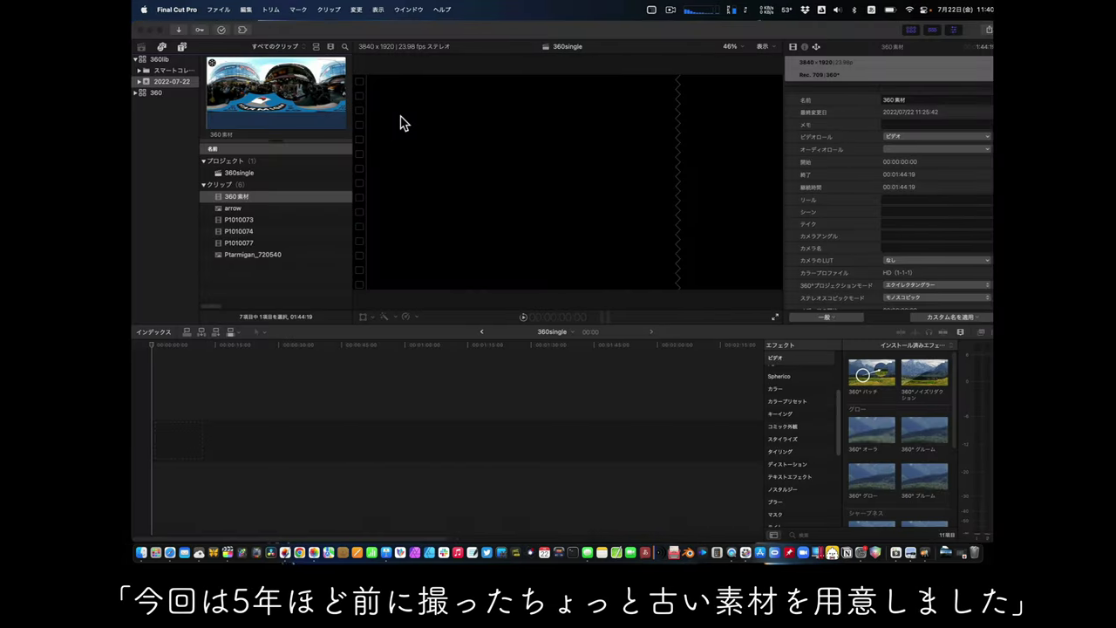
- Drag 360素材 into the 360single timeline, park the playhead about midway, and open the viewer's View menu
{"action": "left_click", "coordinate": [217, 197]}
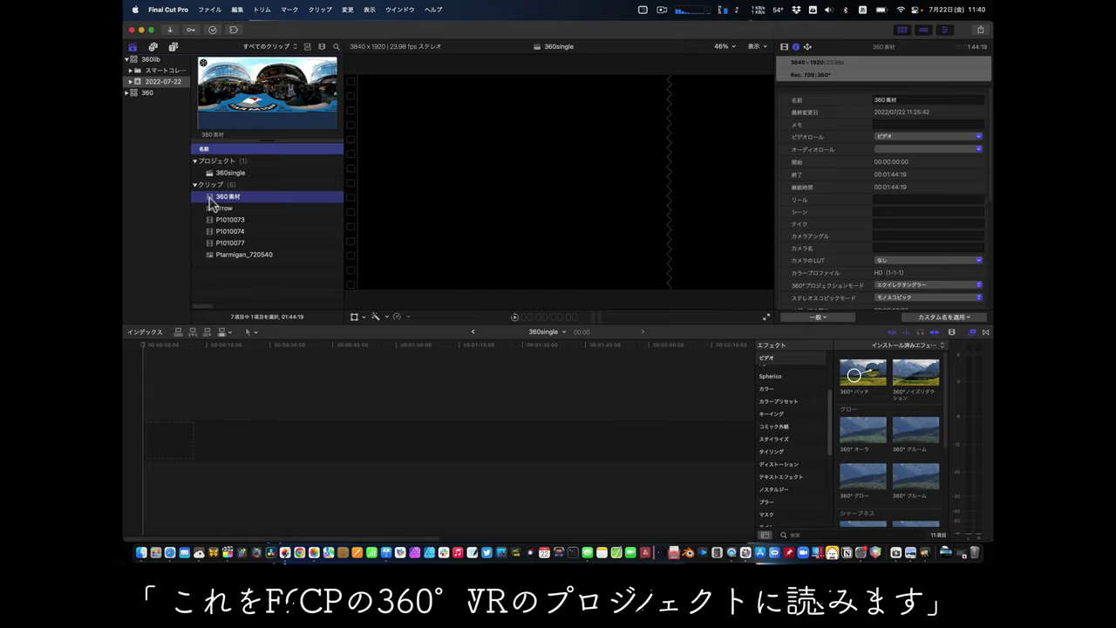
{"action": "left_click_drag", "start_coordinate": [215, 203], "coordinate": [155, 434]}
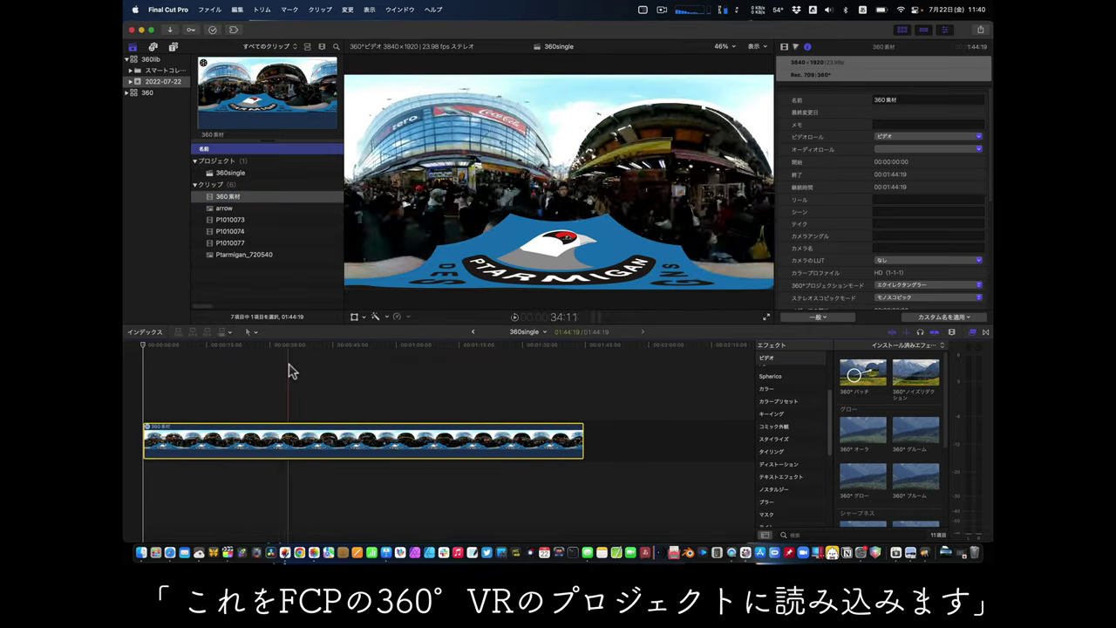
{"action": "left_click", "coordinate": [385, 354]}
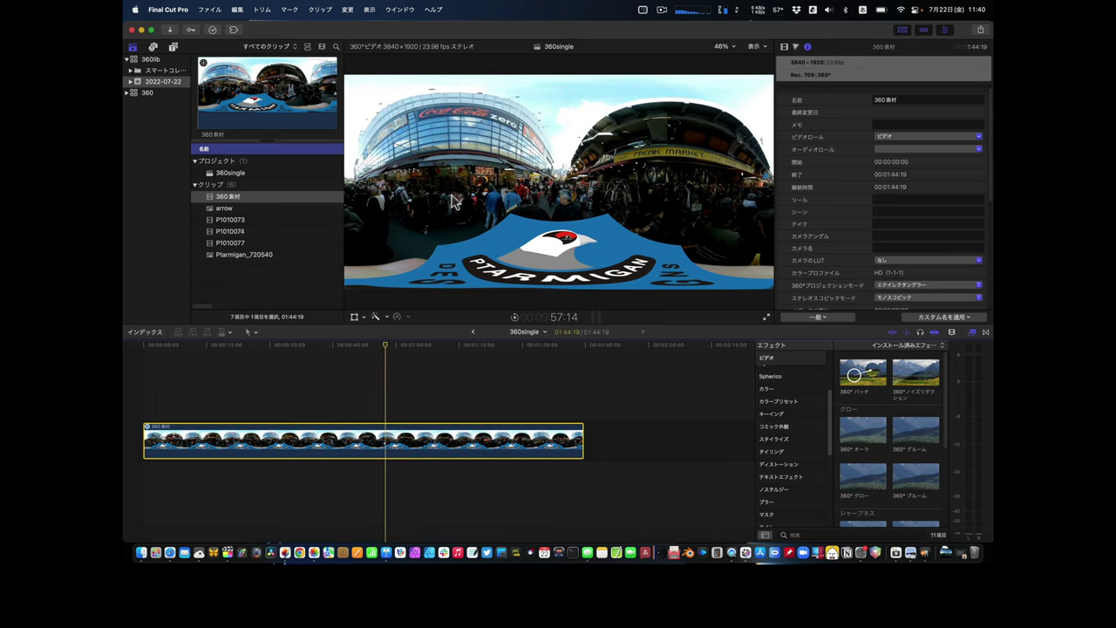
{"action": "left_click", "coordinate": [759, 47]}
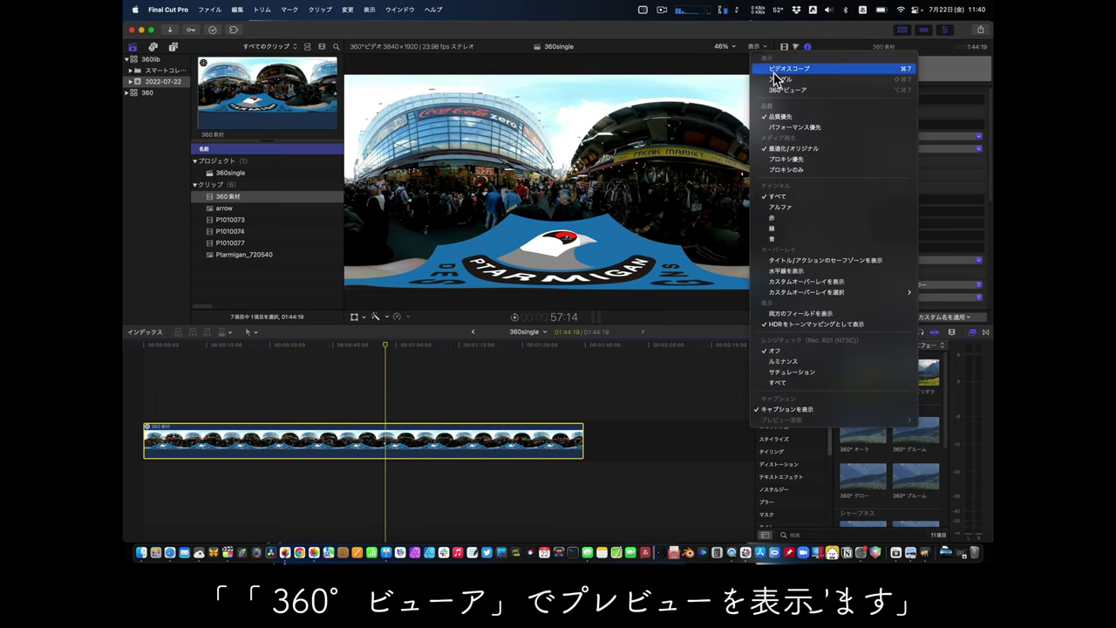
- Show the 360° Viewer beside the preview, hide browser and inspector, and look around the scene
{"action": "left_click", "coordinate": [826, 94]}
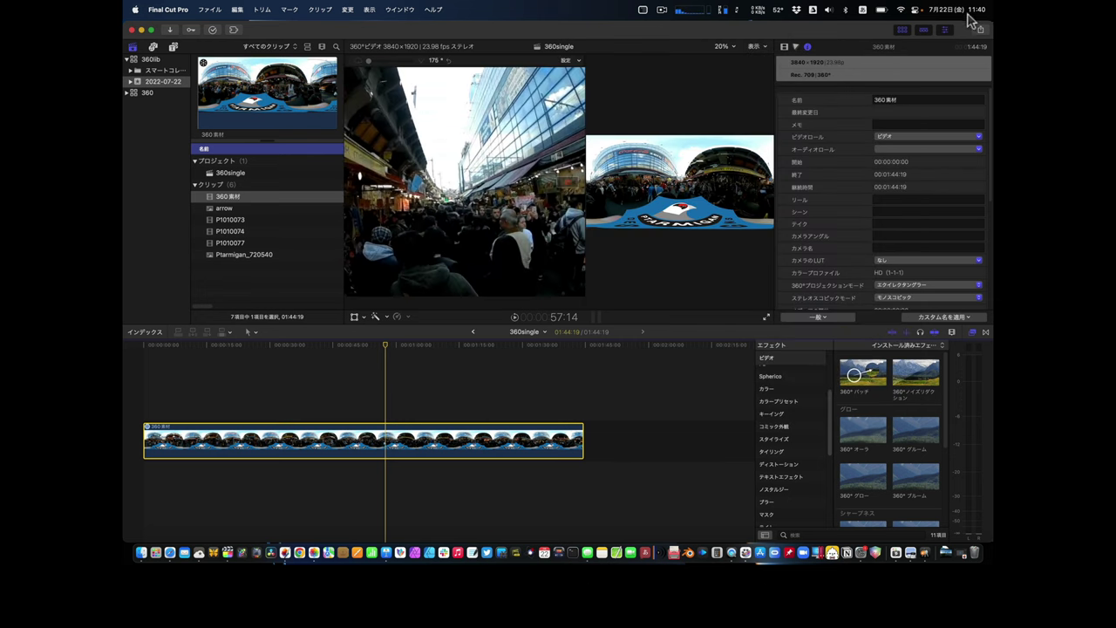
{"action": "left_click", "coordinate": [904, 30]}
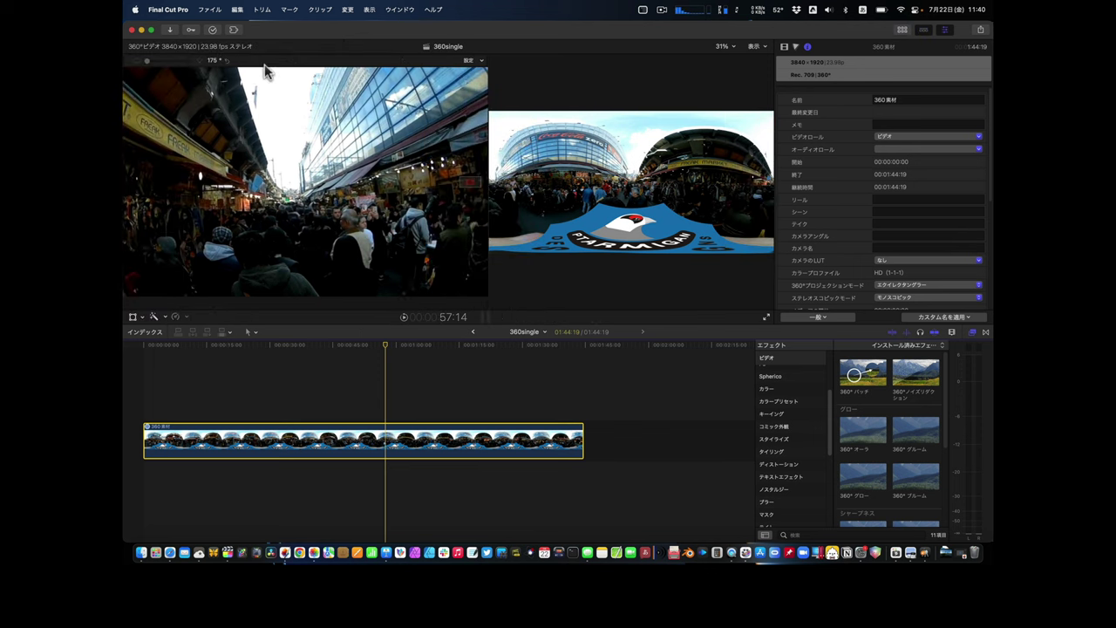
{"action": "mouse_move", "coordinate": [247, 153]}
{"action": "left_mouse_down"}
{"action": "mouse_move", "coordinate": [233, 157]}
{"action": "mouse_move", "coordinate": [258, 152]}
{"action": "left_mouse_up"}
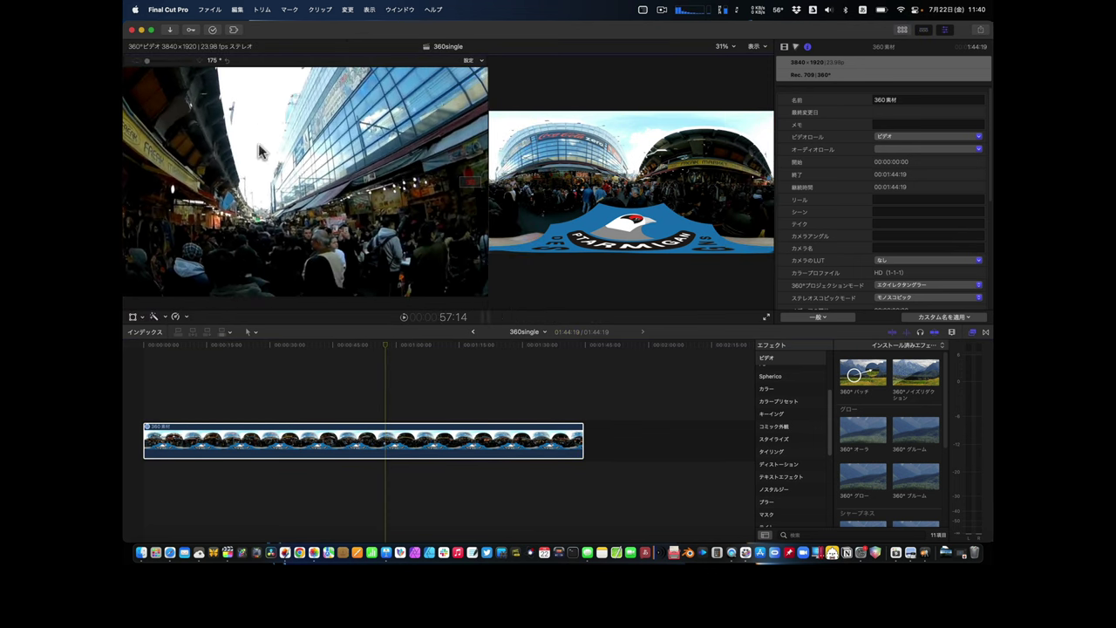
{"action": "left_click", "coordinate": [947, 31]}
{"action": "mouse_move", "coordinate": [349, 163]}
{"action": "left_mouse_down"}
{"action": "mouse_move", "coordinate": [325, 155]}
{"action": "mouse_move", "coordinate": [421, 157]}
{"action": "mouse_move", "coordinate": [413, 165]}
{"action": "mouse_move", "coordinate": [431, 99]}
{"action": "left_mouse_up"}
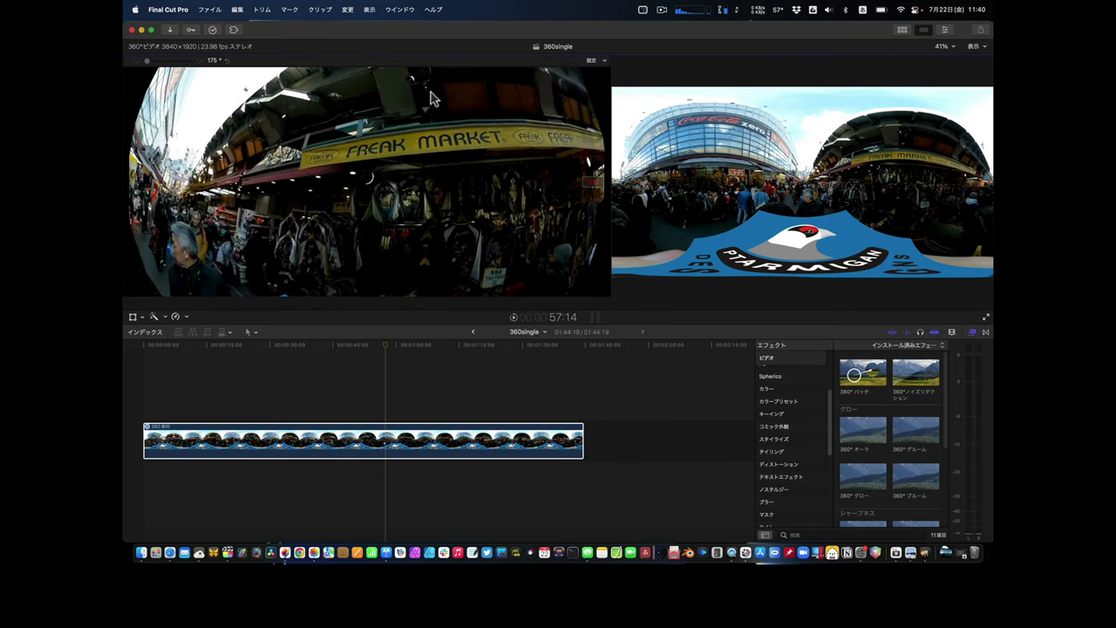
- Reset the 360° viewing angle and show the inspector again
{"action": "left_click", "coordinate": [590, 65]}
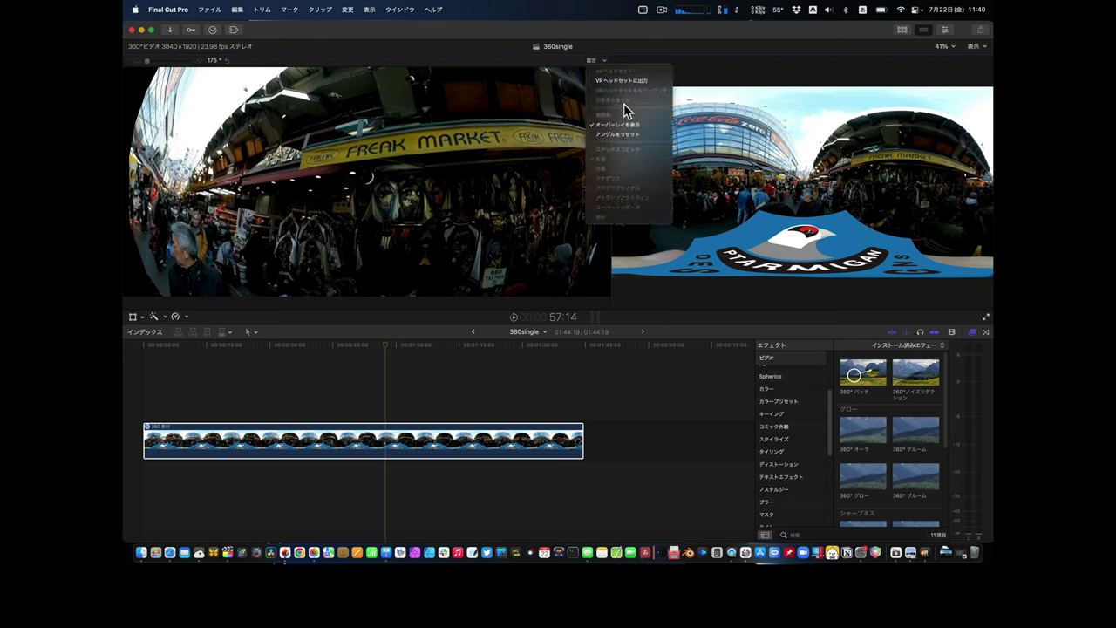
{"action": "left_click", "coordinate": [624, 135]}
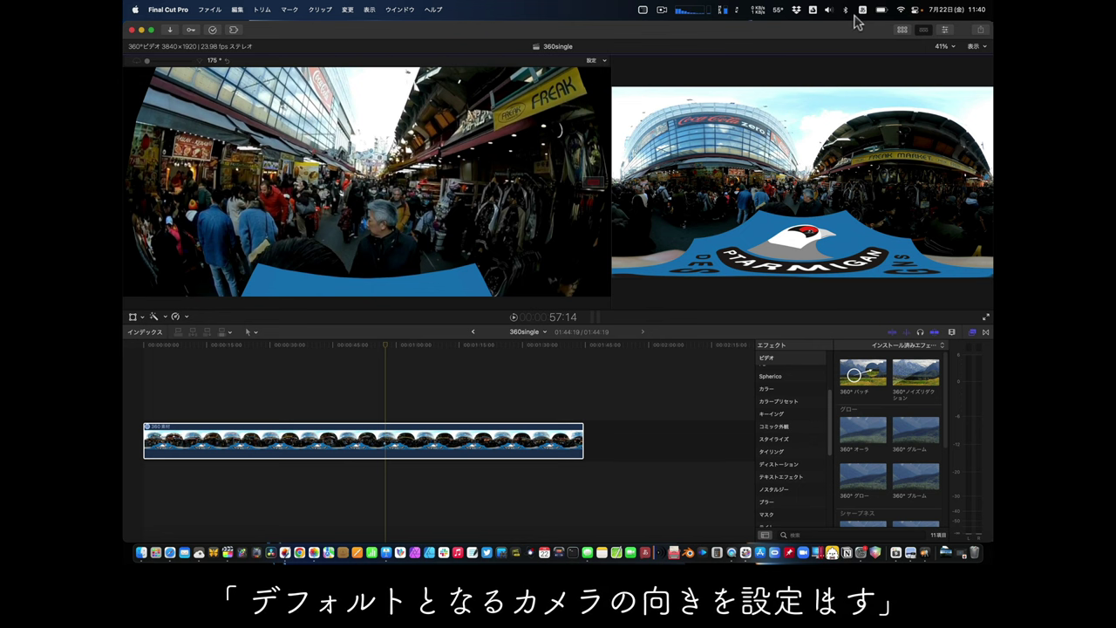
{"action": "left_click", "coordinate": [949, 34]}
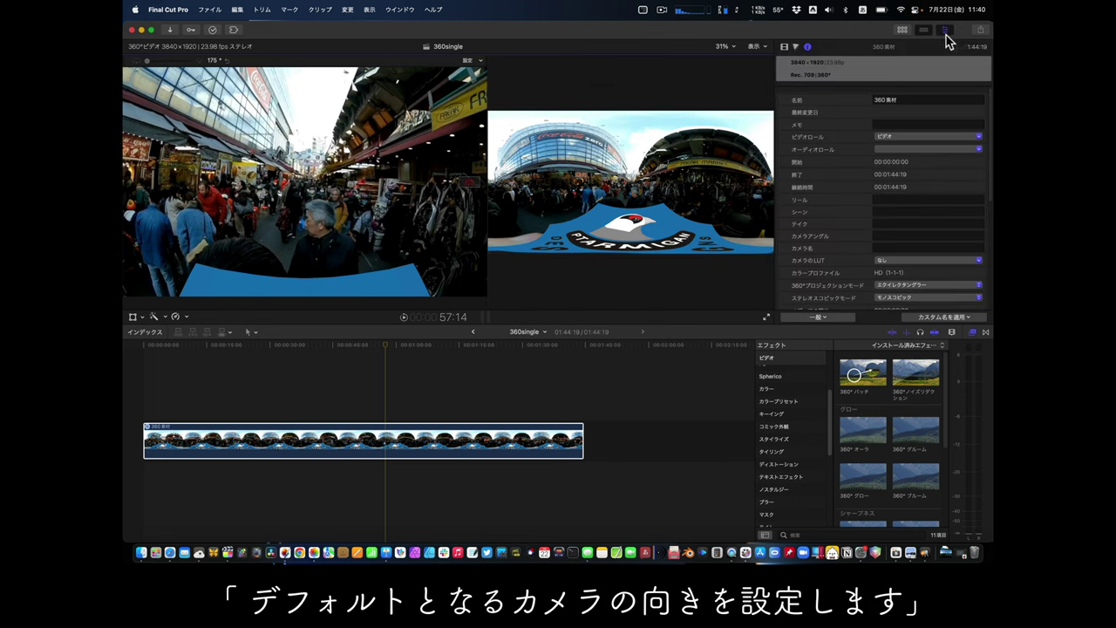
- Orient 360素材 toward the Freak Market street at tilt 1.1°, pan 148.1°, roll 0.2°, then restore the browser
{"action": "left_click", "coordinate": [782, 45]}
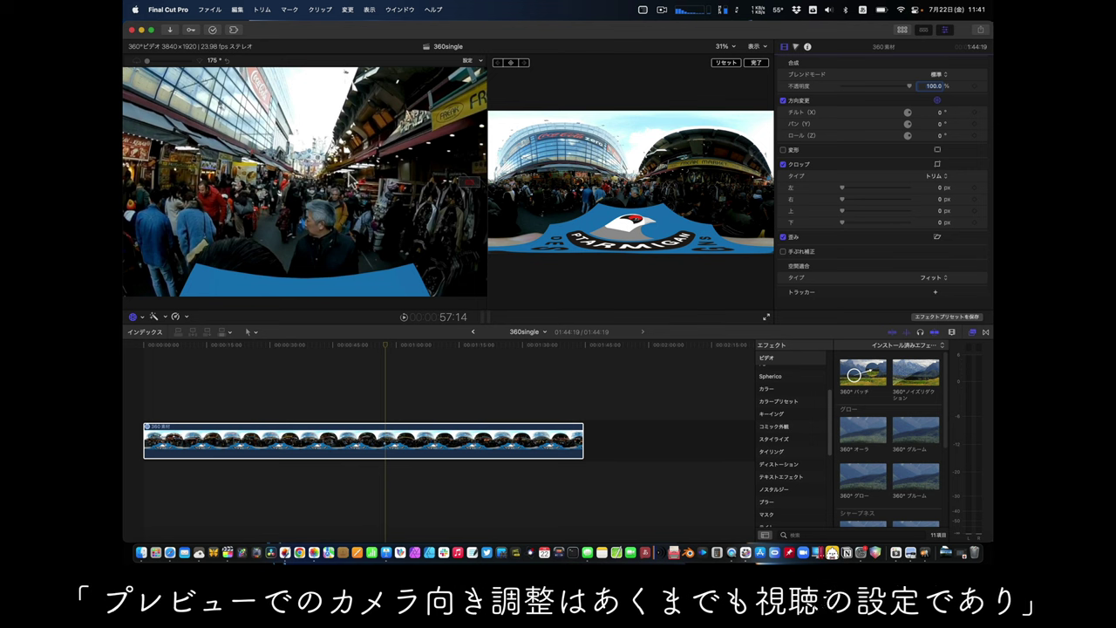
{"action": "left_click_drag", "start_coordinate": [418, 186], "coordinate": [317, 187]}
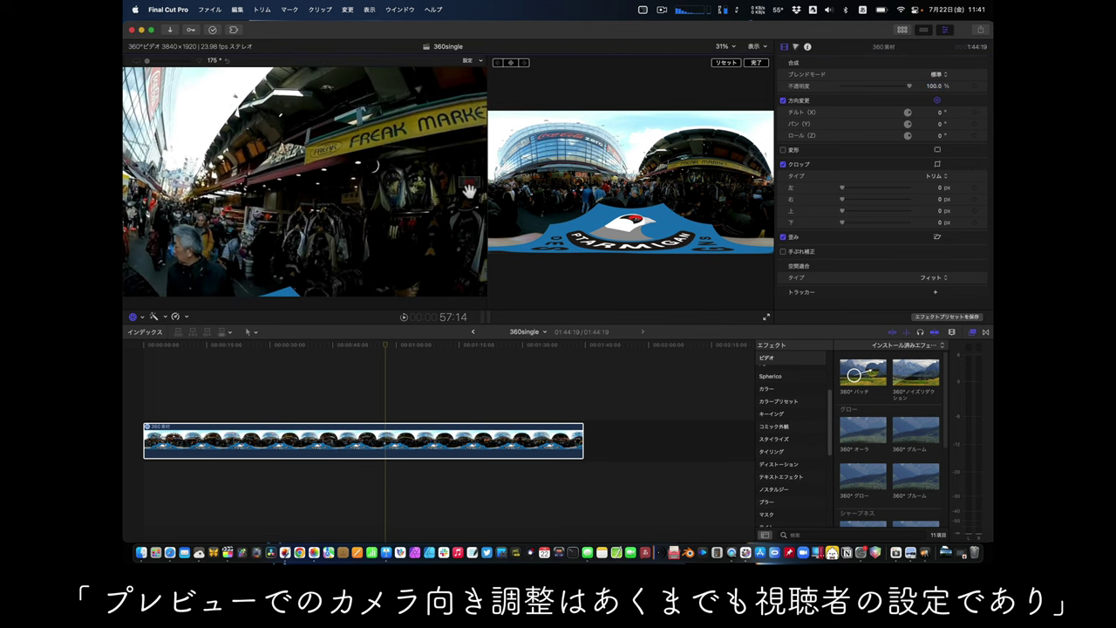
{"action": "mouse_move", "coordinate": [468, 190]}
{"action": "left_mouse_down"}
{"action": "mouse_move", "coordinate": [495, 174]}
{"action": "mouse_move", "coordinate": [511, 189]}
{"action": "left_mouse_up"}
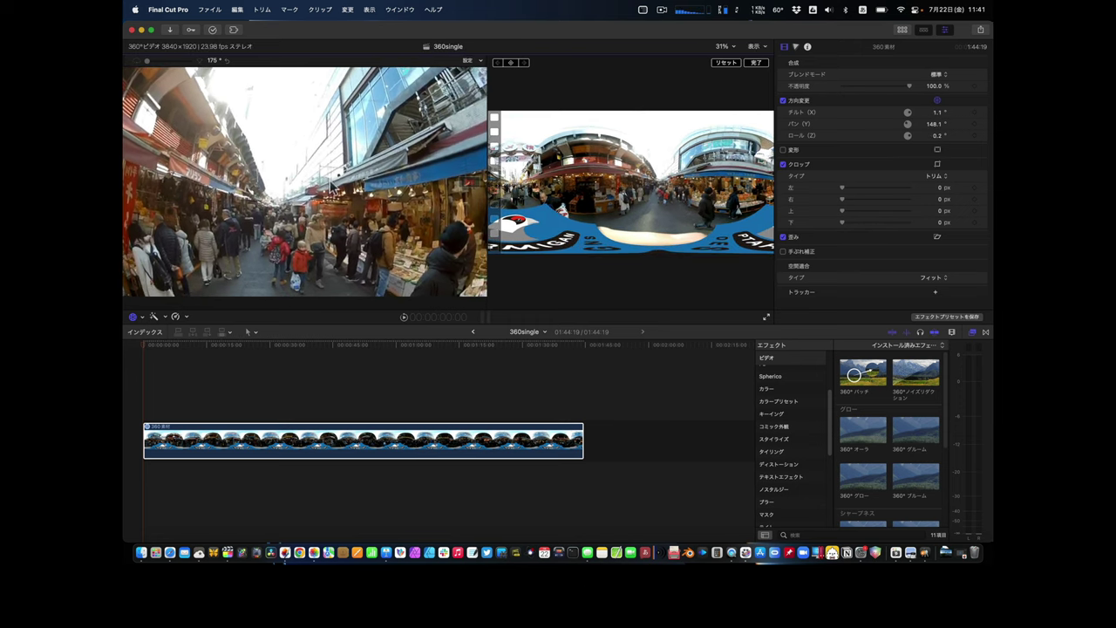
{"action": "left_click", "coordinate": [903, 31]}
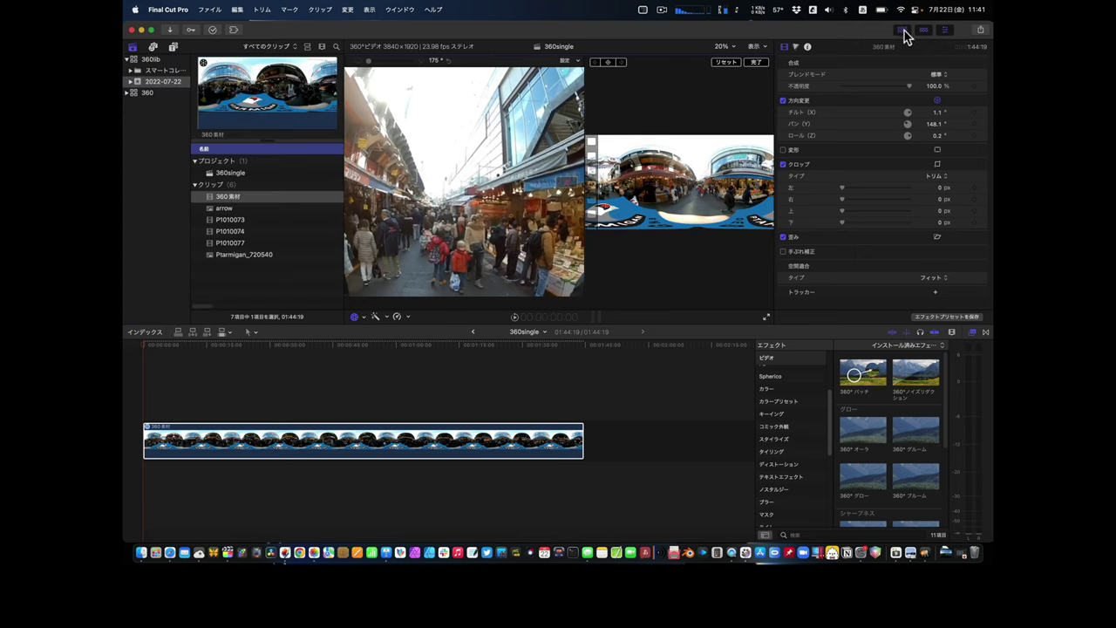
- Preview the browser clips, then connect the arrow still above 360素材 and lengthen it
{"action": "left_click", "coordinate": [231, 126]}
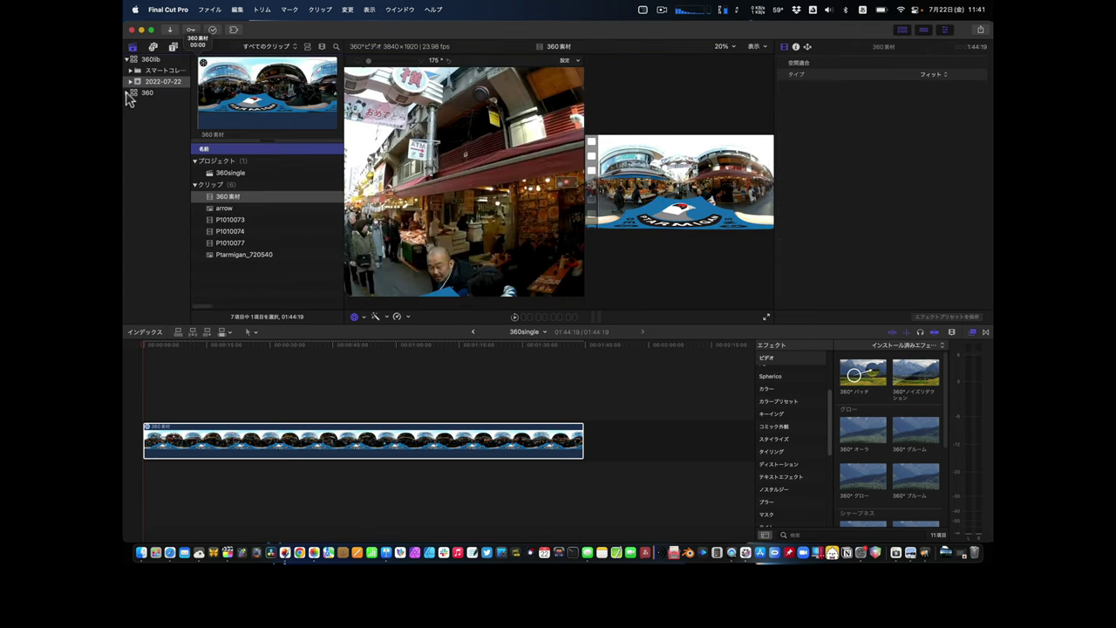
{"action": "left_click", "coordinate": [227, 220]}
{"action": "left_click", "coordinate": [224, 232]}
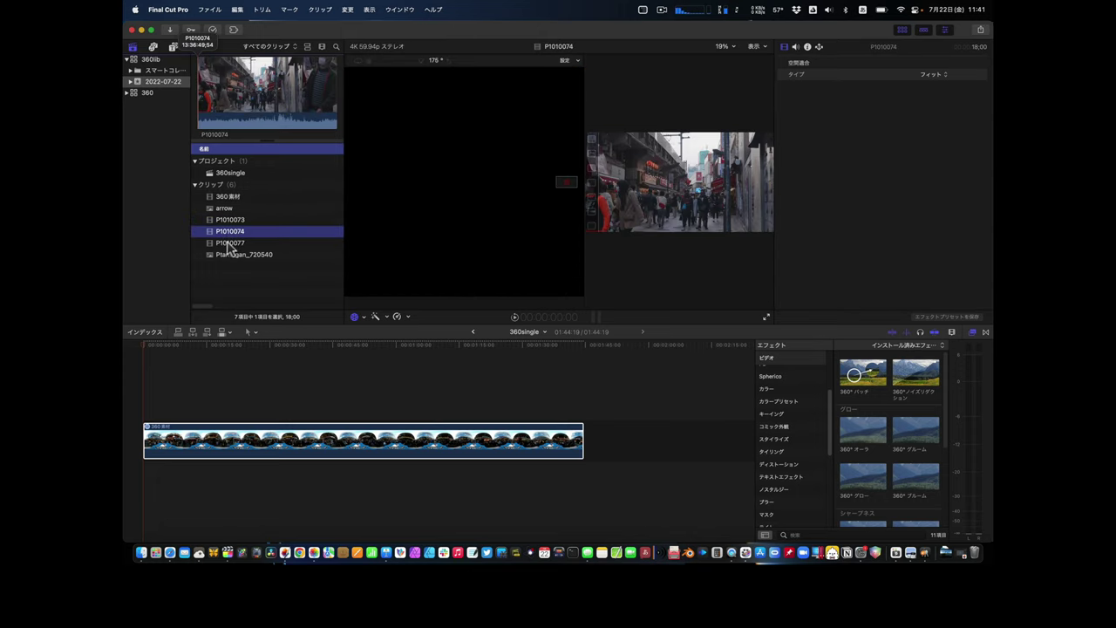
{"action": "left_click", "coordinate": [228, 244]}
{"action": "left_click", "coordinate": [224, 208]}
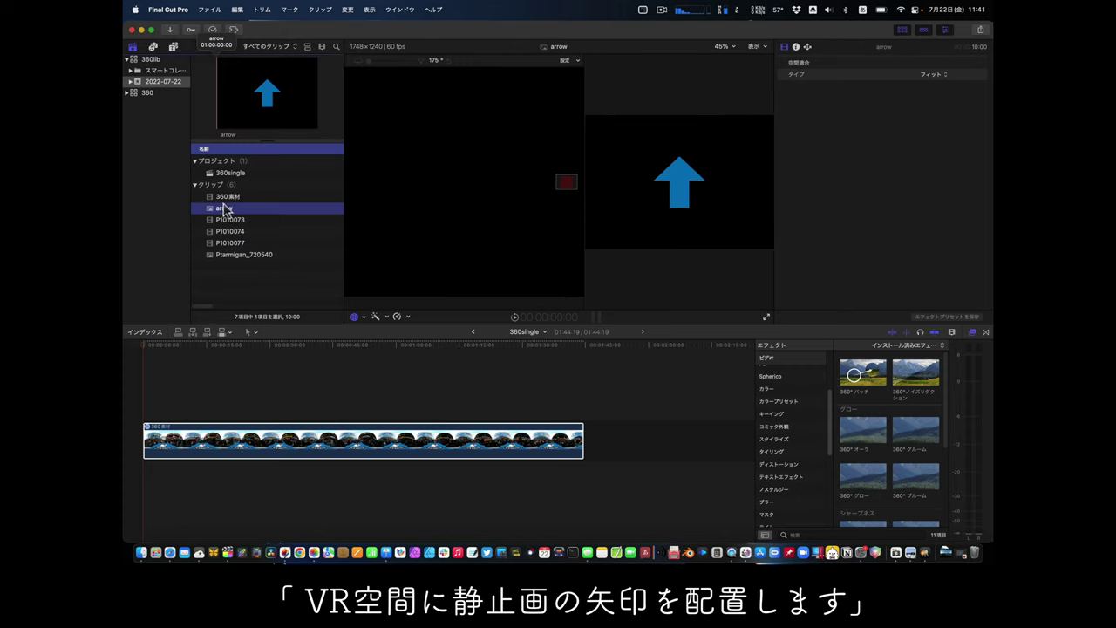
{"action": "left_click_drag", "start_coordinate": [225, 209], "coordinate": [185, 396]}
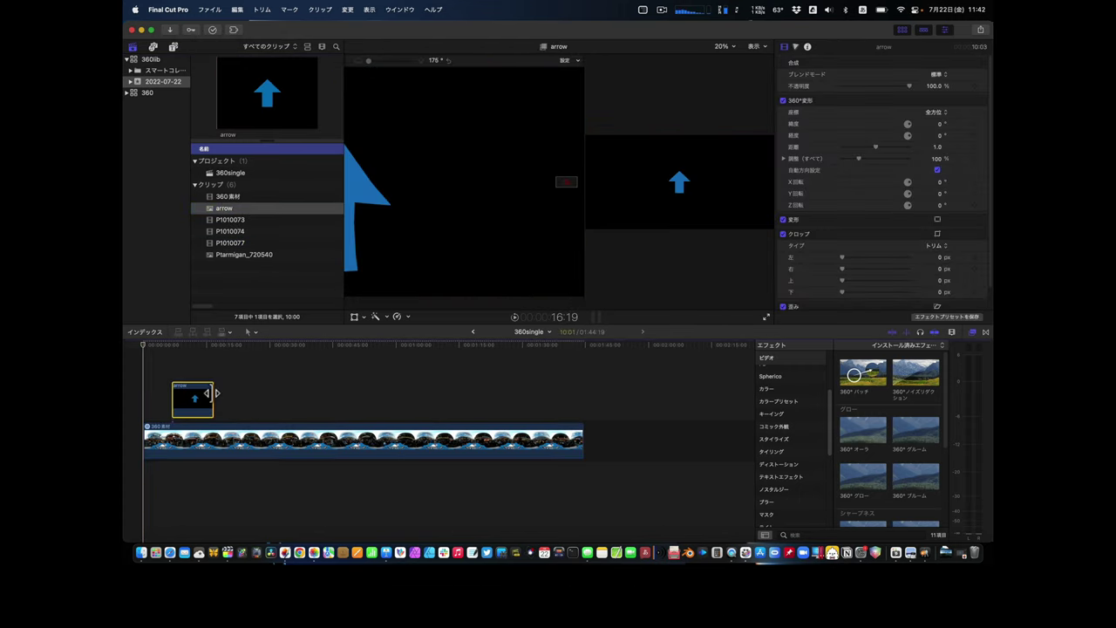
{"action": "mouse_move", "coordinate": [211, 394]}
{"action": "left_mouse_down"}
{"action": "mouse_move", "coordinate": [367, 394]}
{"action": "mouse_move", "coordinate": [329, 393]}
{"action": "left_mouse_up"}
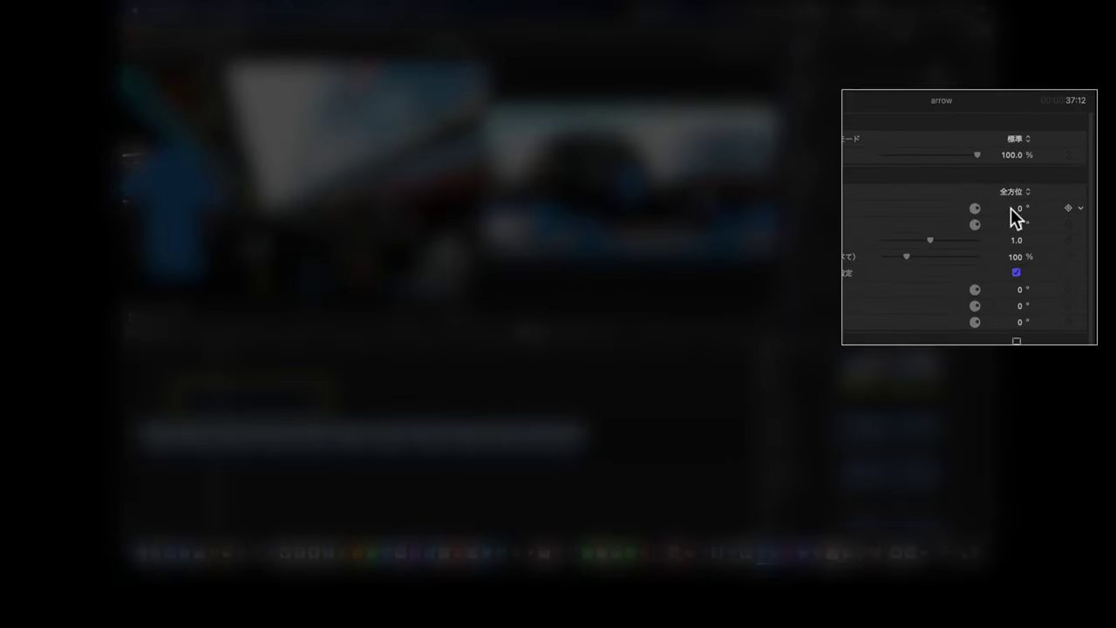
- Place the arrow at latitude 13.5°, longitude 41.2° and X rotation 248.6°, pointing downward
{"action": "left_click", "coordinate": [1019, 207]}
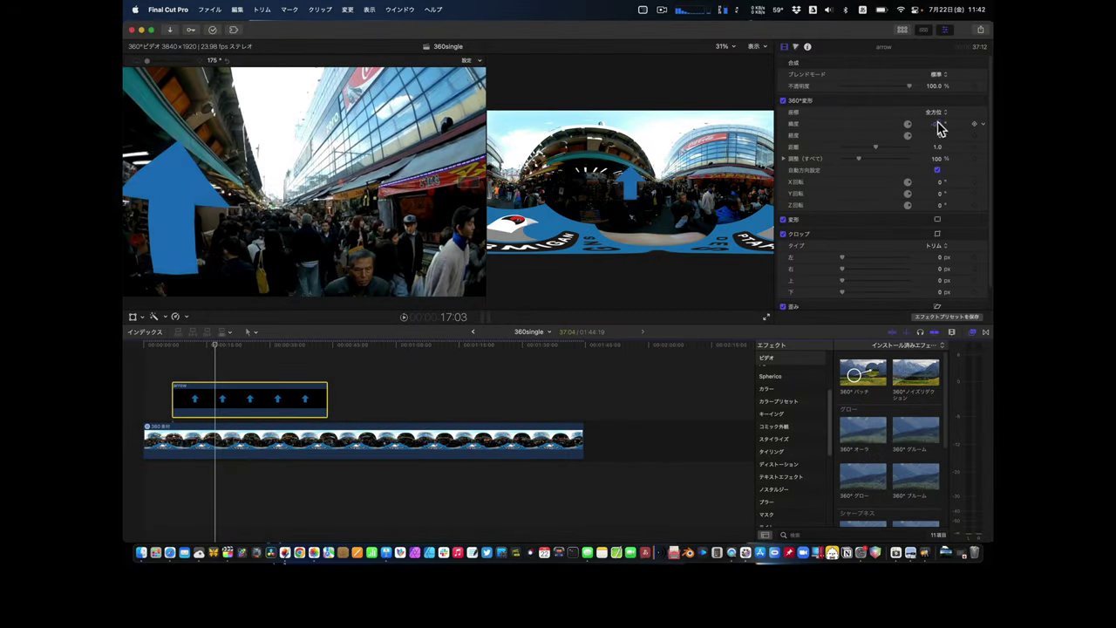
{"action": "left_click_drag", "start_coordinate": [931, 258], "coordinate": [924, 265]}
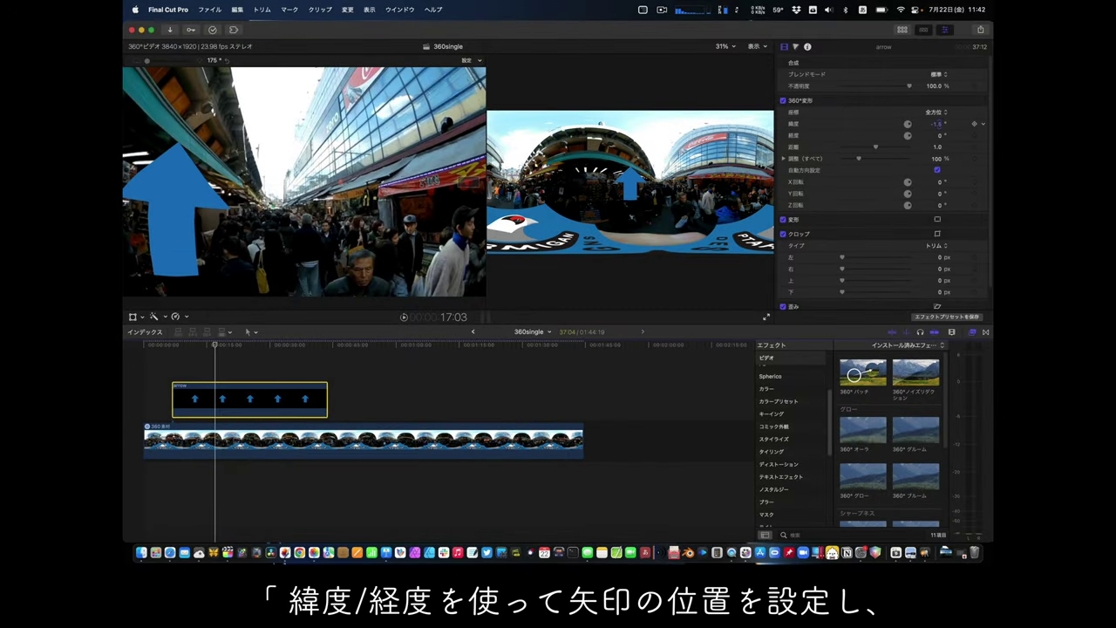
{"action": "left_click_drag", "start_coordinate": [937, 124], "coordinate": [959, 136]}
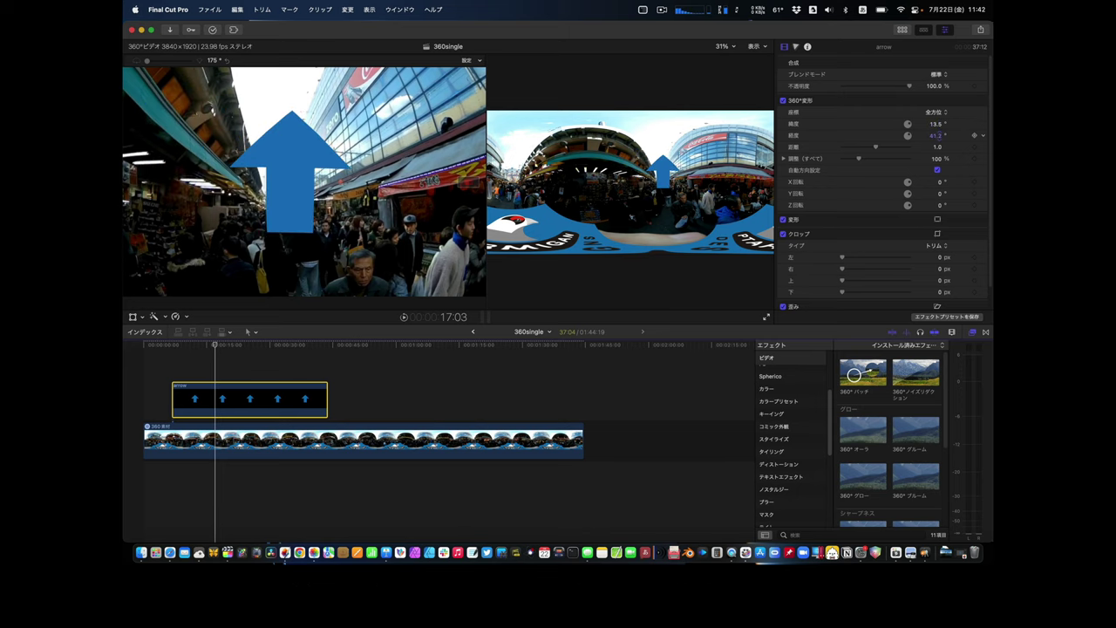
{"action": "left_click", "coordinate": [939, 182]}
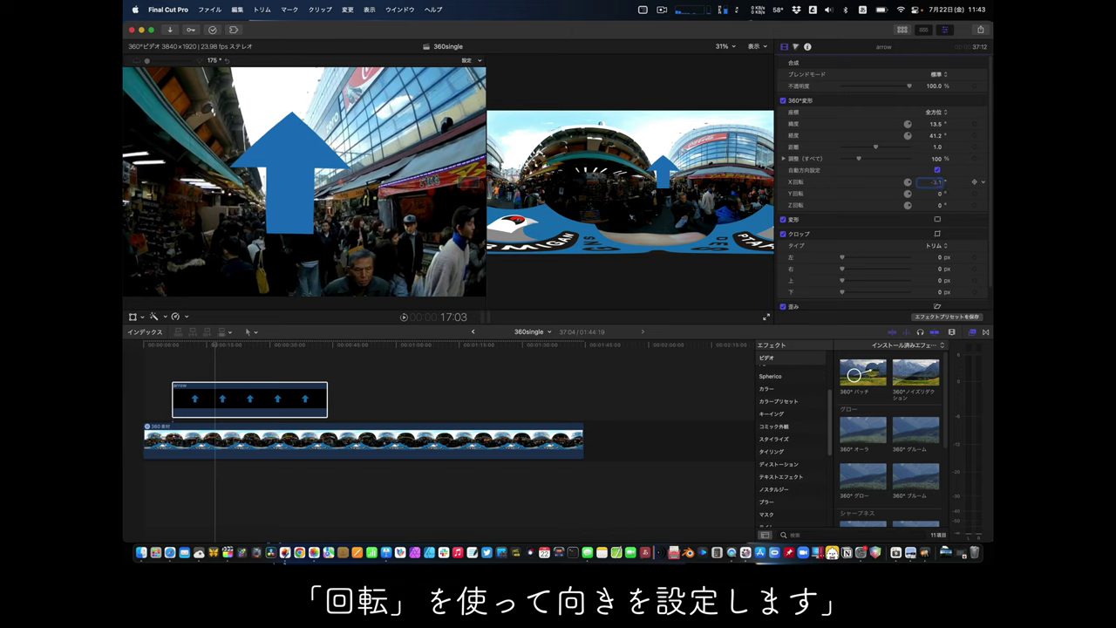
{"action": "mouse_move", "coordinate": [936, 182]}
{"action": "left_mouse_down"}
{"action": "mouse_move", "coordinate": [950, 182]}
{"action": "mouse_move", "coordinate": [915, 182]}
{"action": "left_mouse_up"}
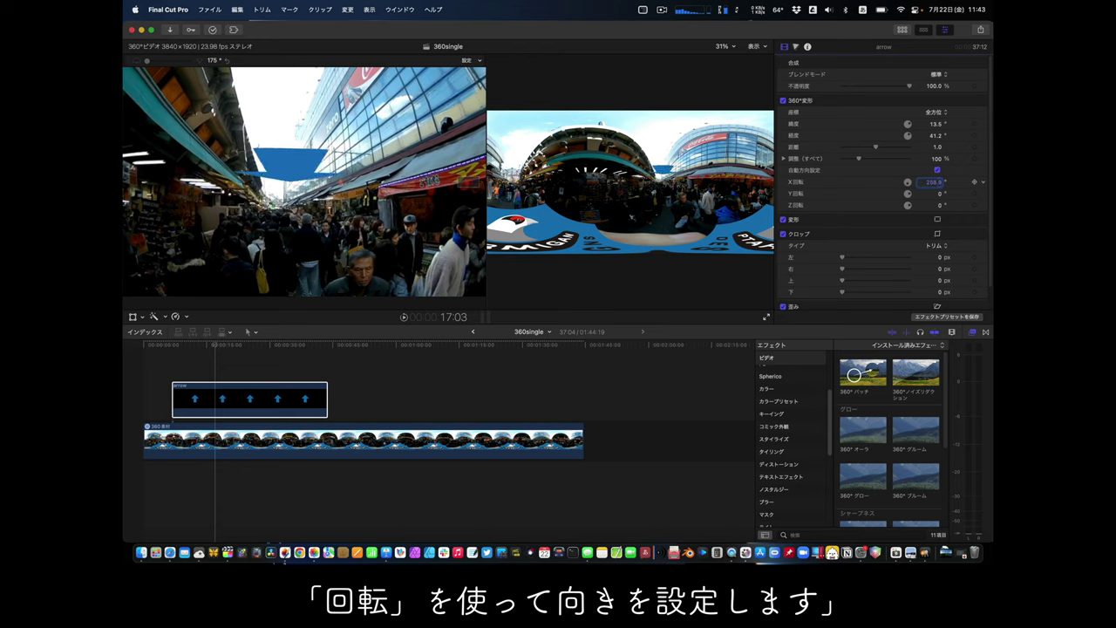
{"action": "left_click_drag", "start_coordinate": [936, 182], "coordinate": [926, 182]}
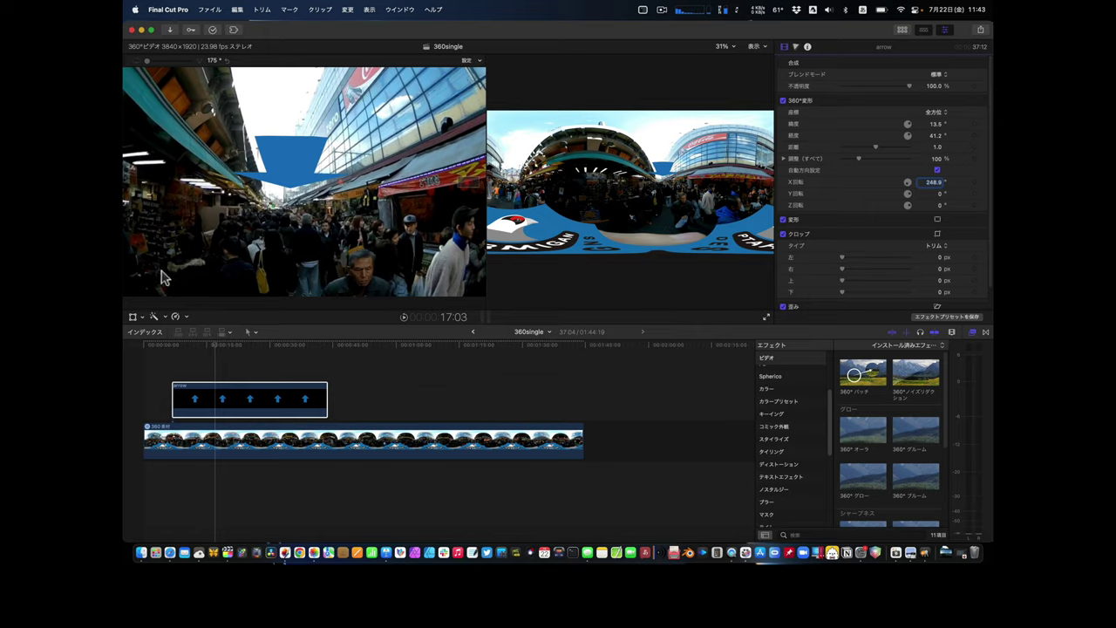
- Play back and scrub the project to check the arrow overlay
{"action": "left_click", "coordinate": [183, 345]}
{"action": "key", "text": "space"}
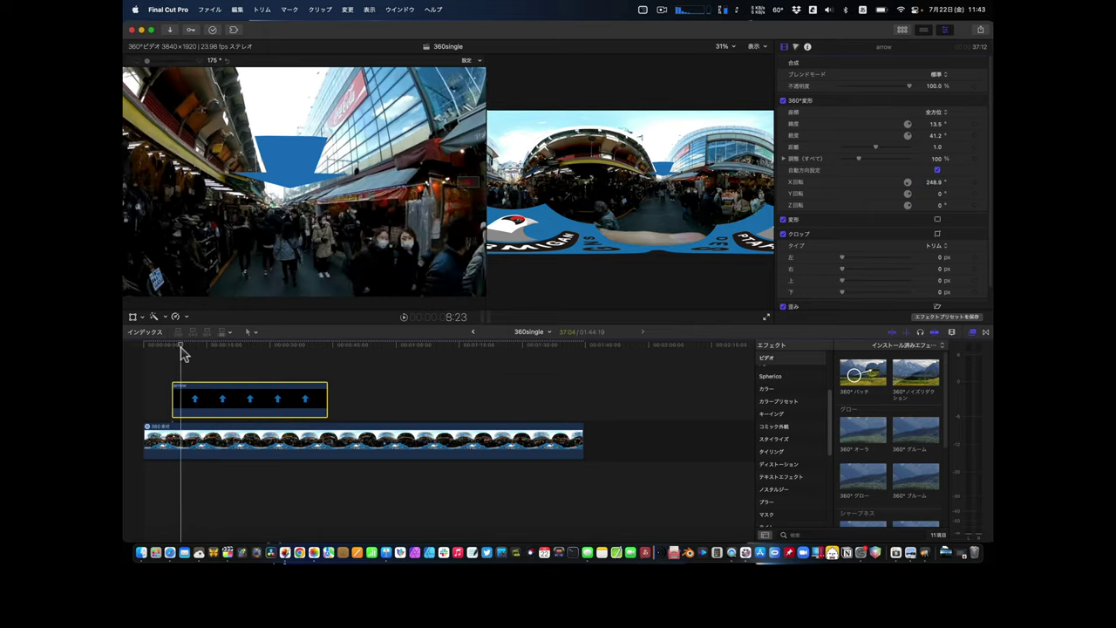
{"action": "mouse_move", "coordinate": [217, 350]}
{"action": "left_mouse_down"}
{"action": "mouse_move", "coordinate": [290, 349]}
{"action": "mouse_move", "coordinate": [172, 357]}
{"action": "left_mouse_up"}
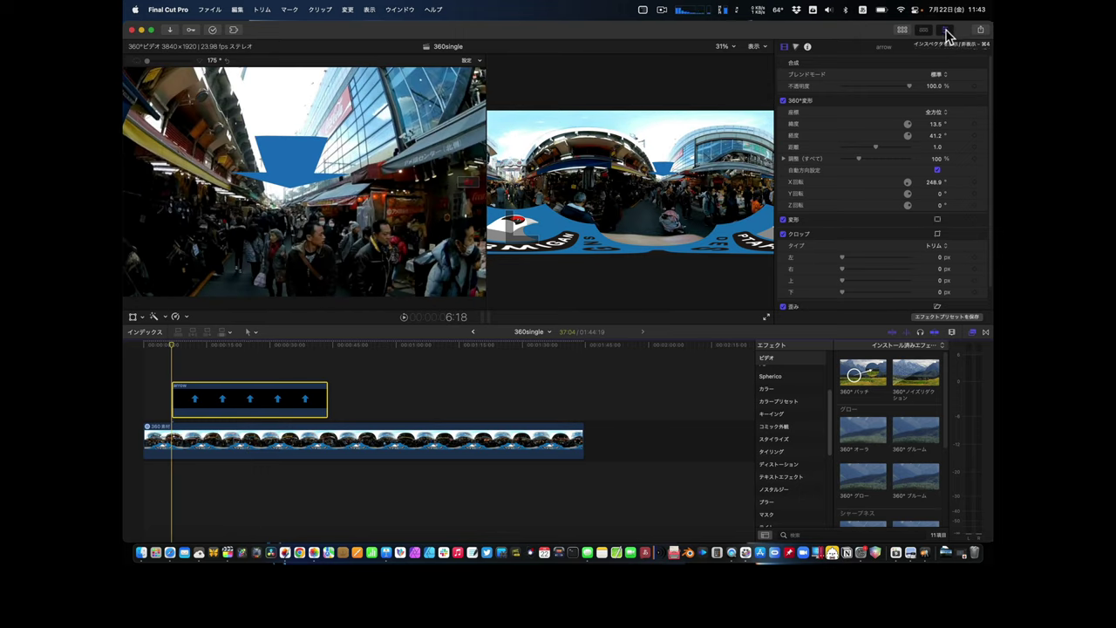
- Add the 360° Custom 3D title above the arrow clip and tilt and pan it into view
{"action": "left_click", "coordinate": [903, 31]}
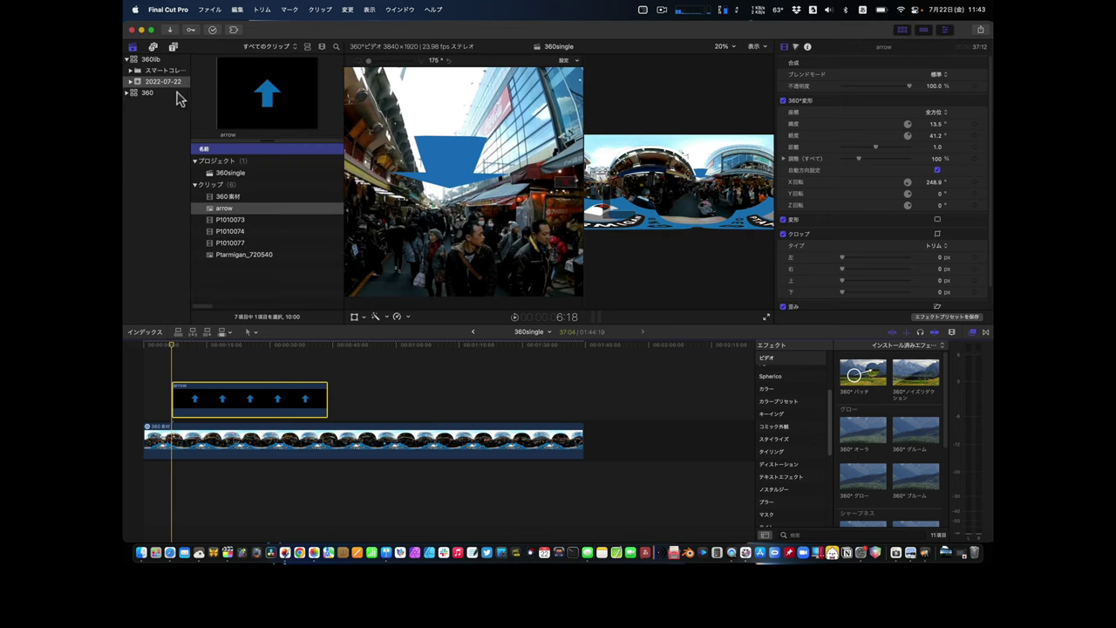
{"action": "left_click", "coordinate": [174, 48]}
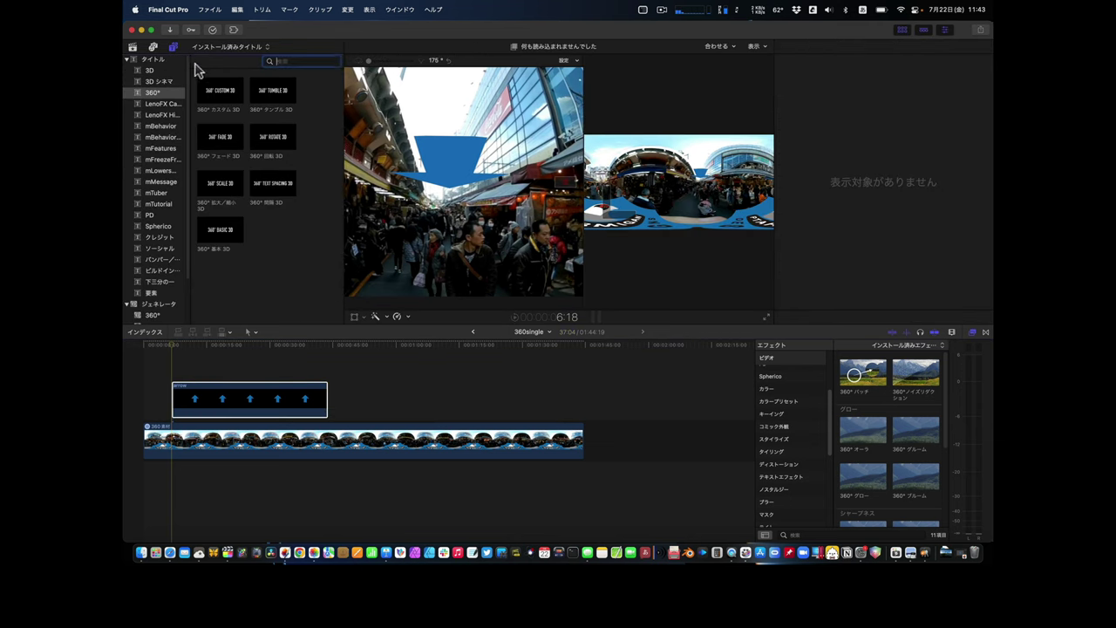
{"action": "mouse_move", "coordinate": [210, 98]}
{"action": "left_mouse_down"}
{"action": "mouse_move", "coordinate": [163, 360]}
{"action": "mouse_move", "coordinate": [334, 366]}
{"action": "left_mouse_up"}
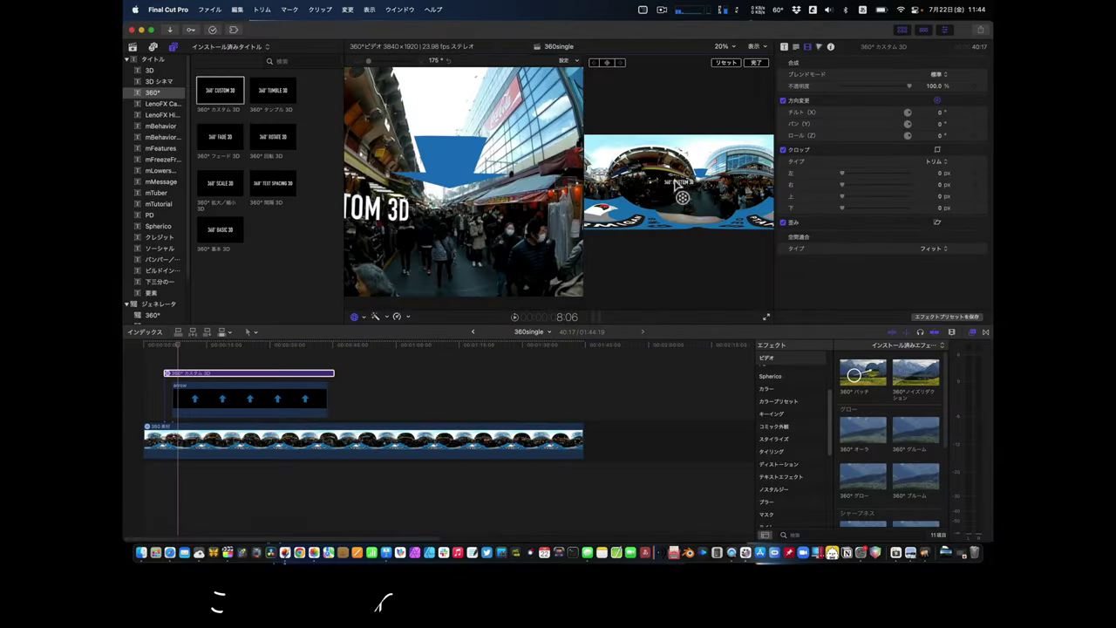
{"action": "left_click_drag", "start_coordinate": [690, 183], "coordinate": [698, 180]}
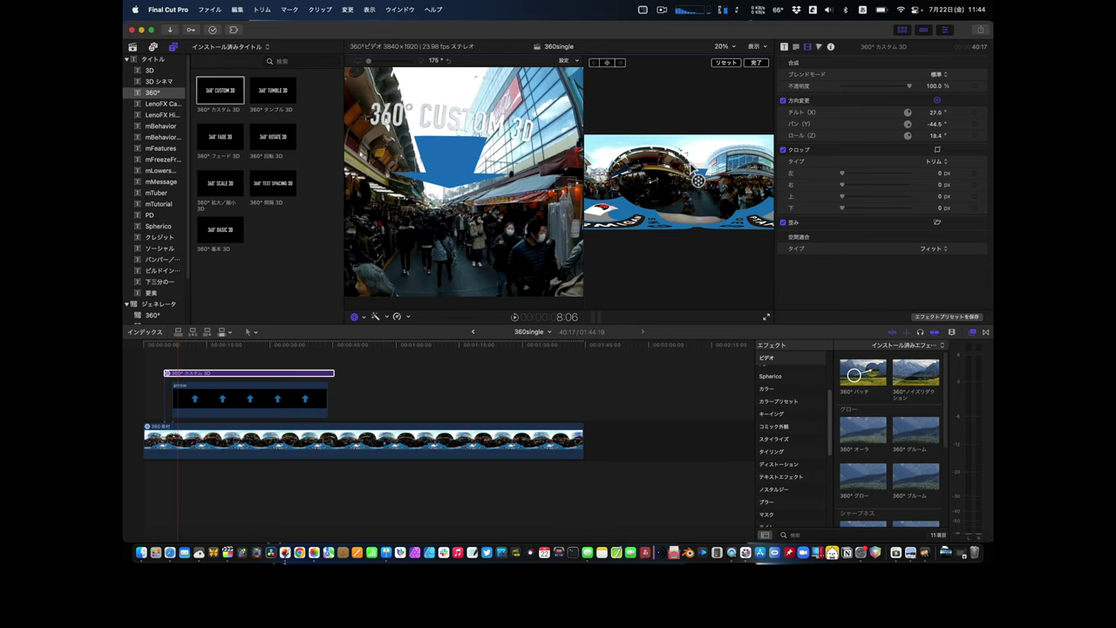
- Rotate the title text to X -23°, trim the title's start, and return the playhead near the start
{"action": "left_click", "coordinate": [784, 47]}
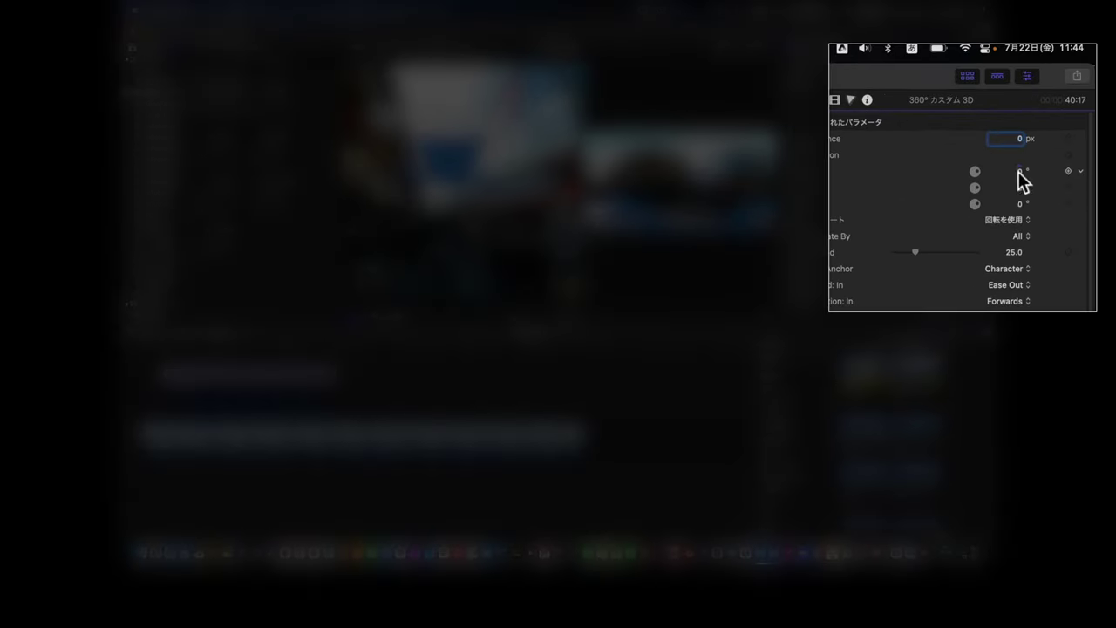
{"action": "left_click_drag", "start_coordinate": [938, 98], "coordinate": [907, 98]}
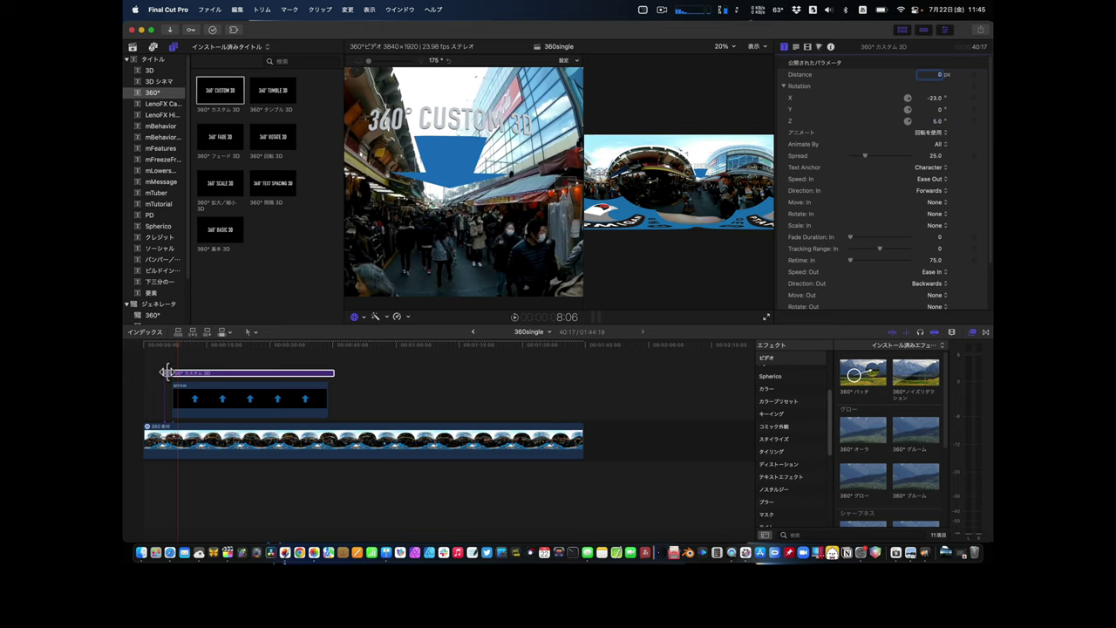
{"action": "left_click_drag", "start_coordinate": [165, 372], "coordinate": [172, 373]}
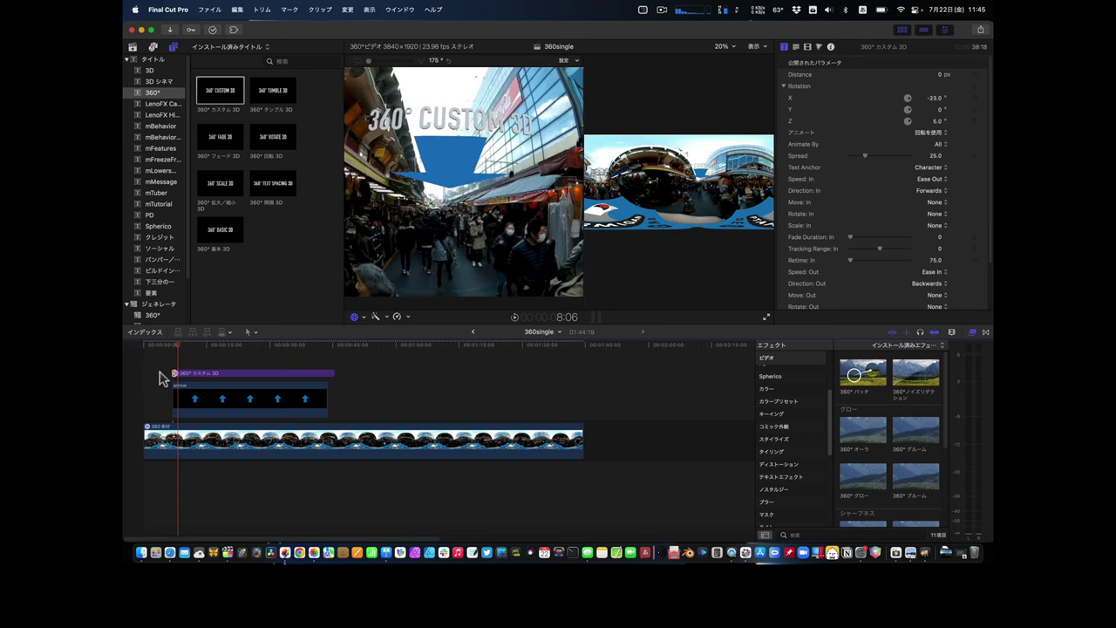
{"action": "left_click", "coordinate": [151, 345]}
- Play back the titled project, then bring up the Export File dialog for 360single
{"action": "key", "text": "space"}
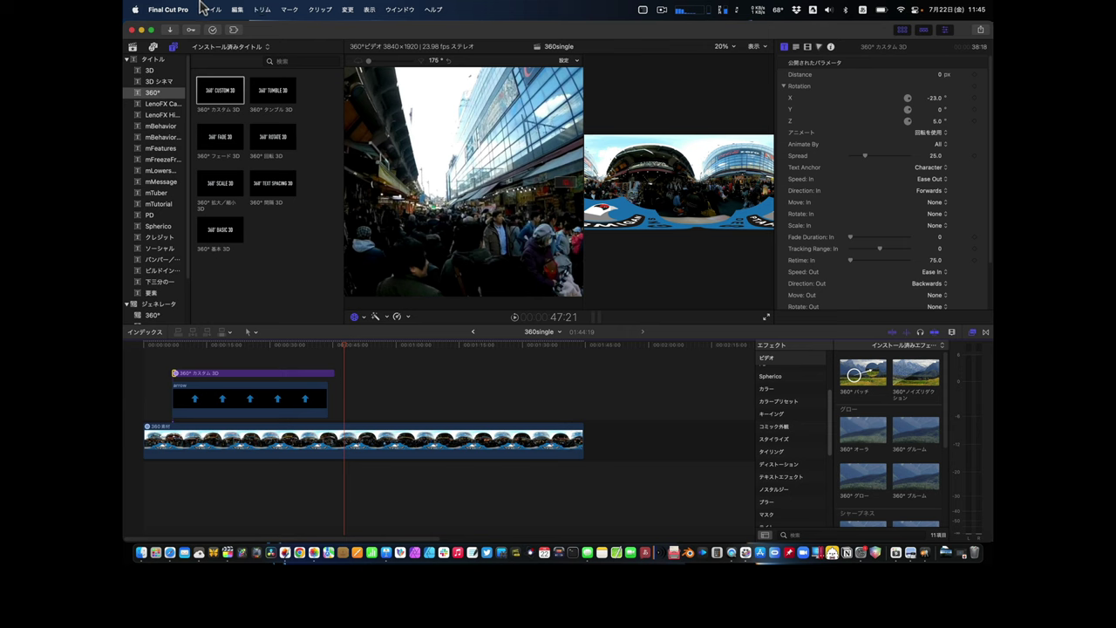
{"action": "left_click", "coordinate": [205, 9]}
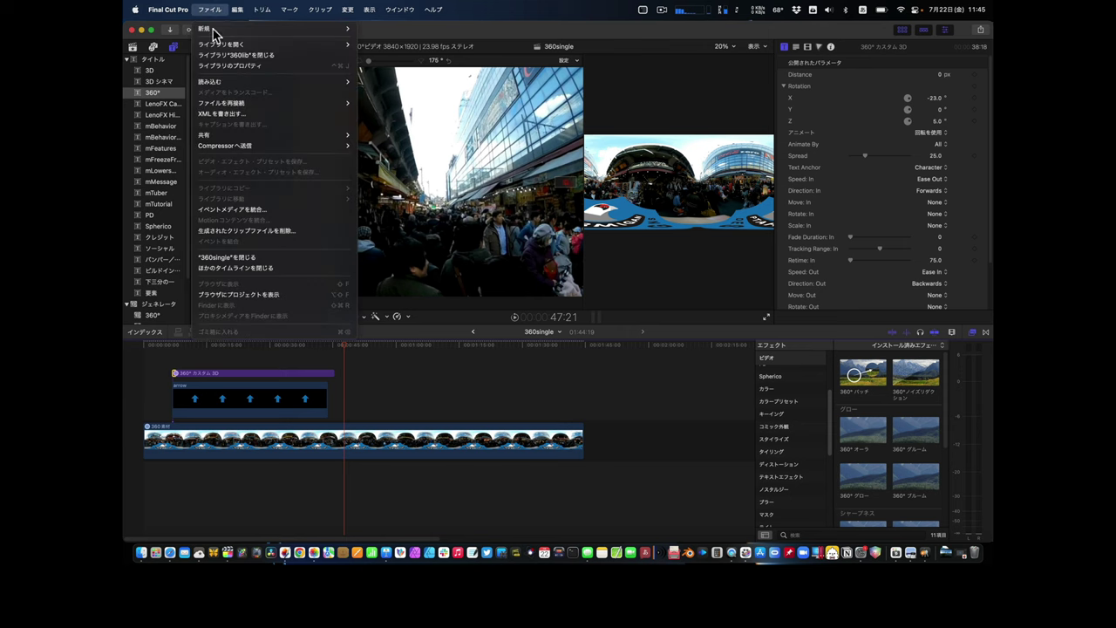
{"action": "mouse_move", "coordinate": [228, 136]}
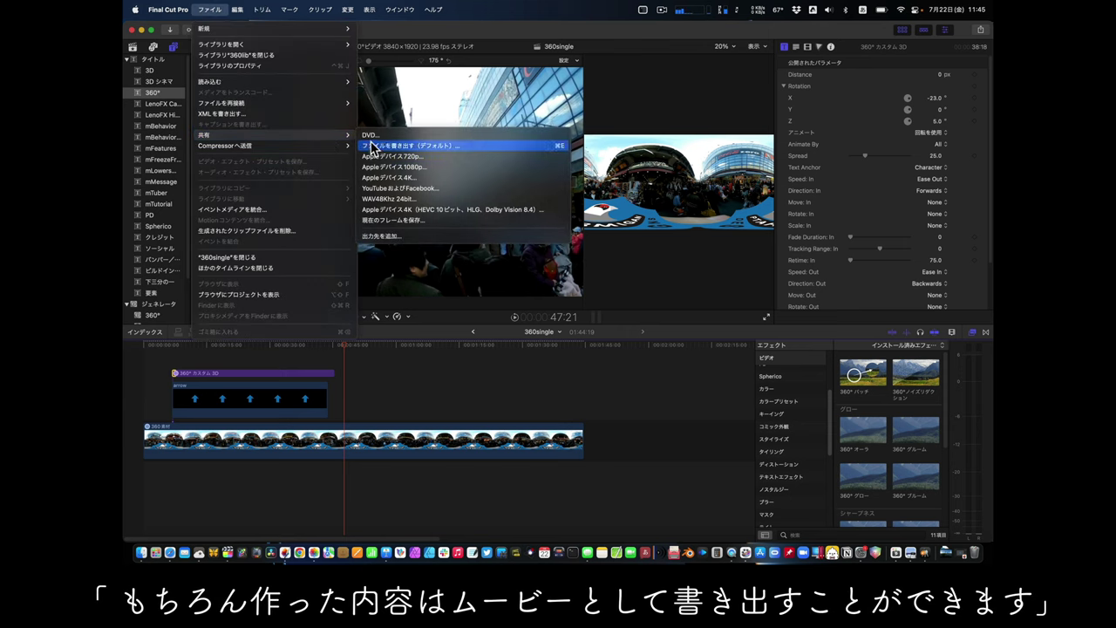
{"action": "left_click", "coordinate": [370, 145]}
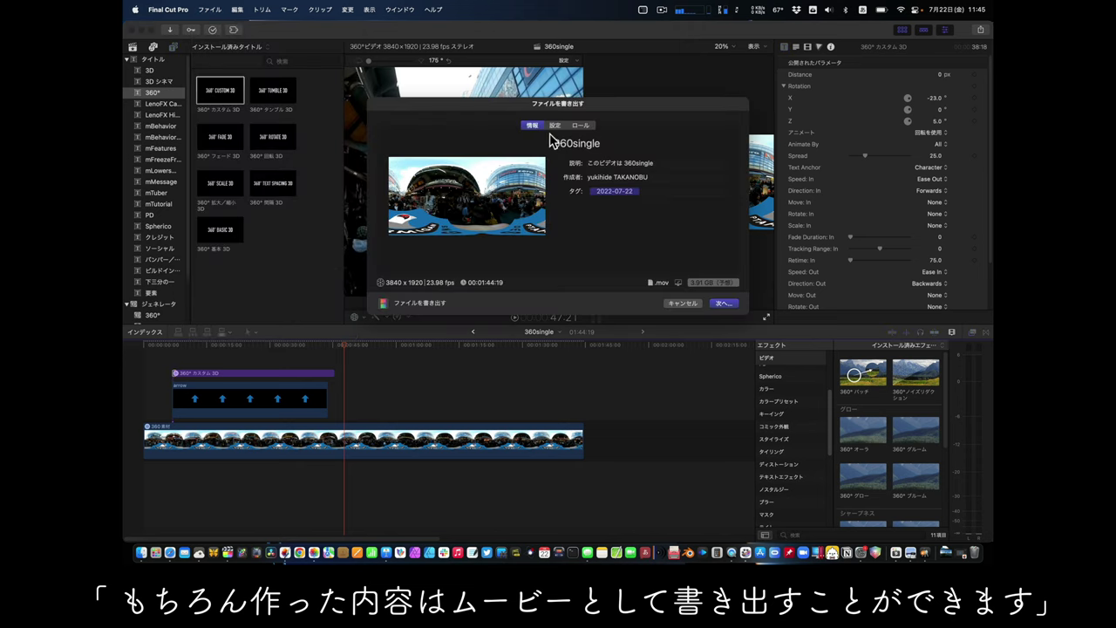
- Review the export settings for 360single: 3840 x 1920, 23.98 fps, .mov
{"action": "left_click", "coordinate": [555, 124]}
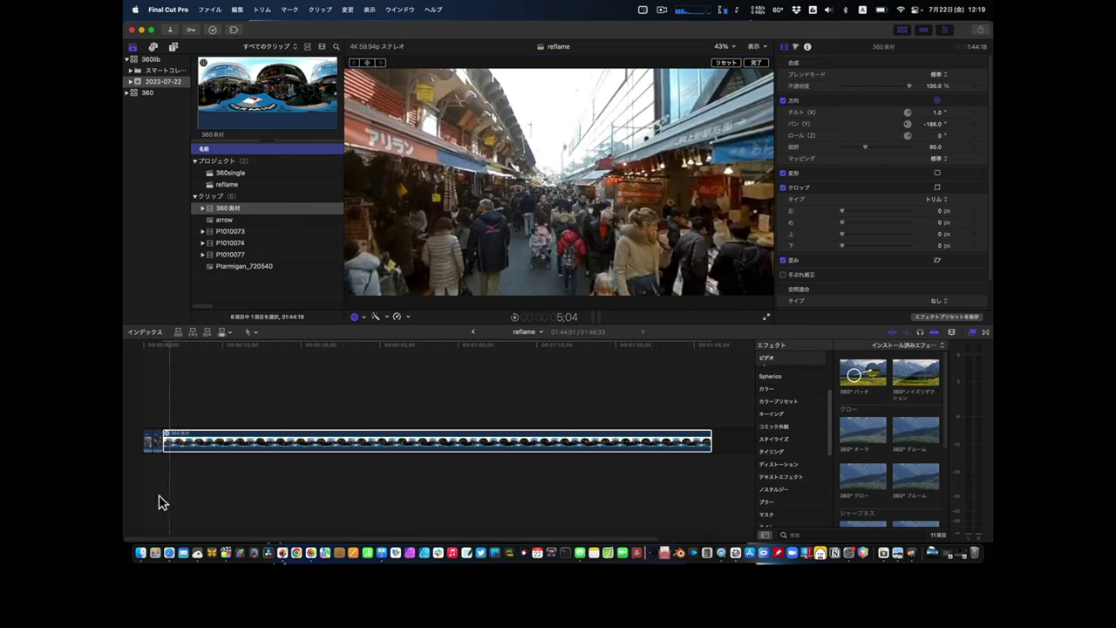
- Blade 360素材 at three points and delete the last two pieces, leaving three short cuts
{"action": "key", "text": "b"}
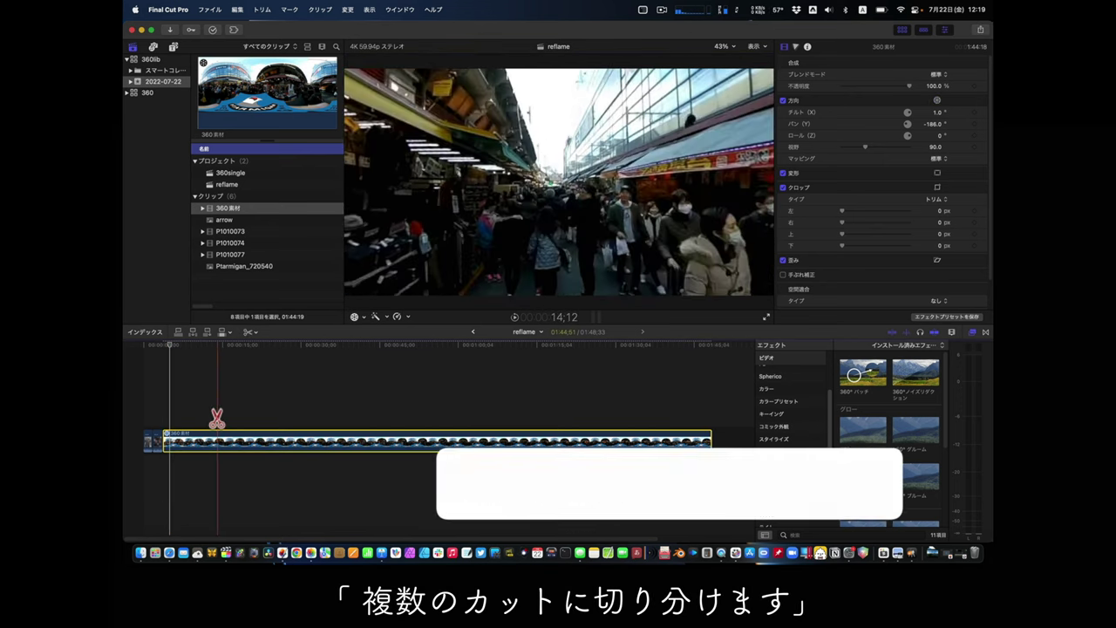
{"action": "left_click", "coordinate": [221, 437]}
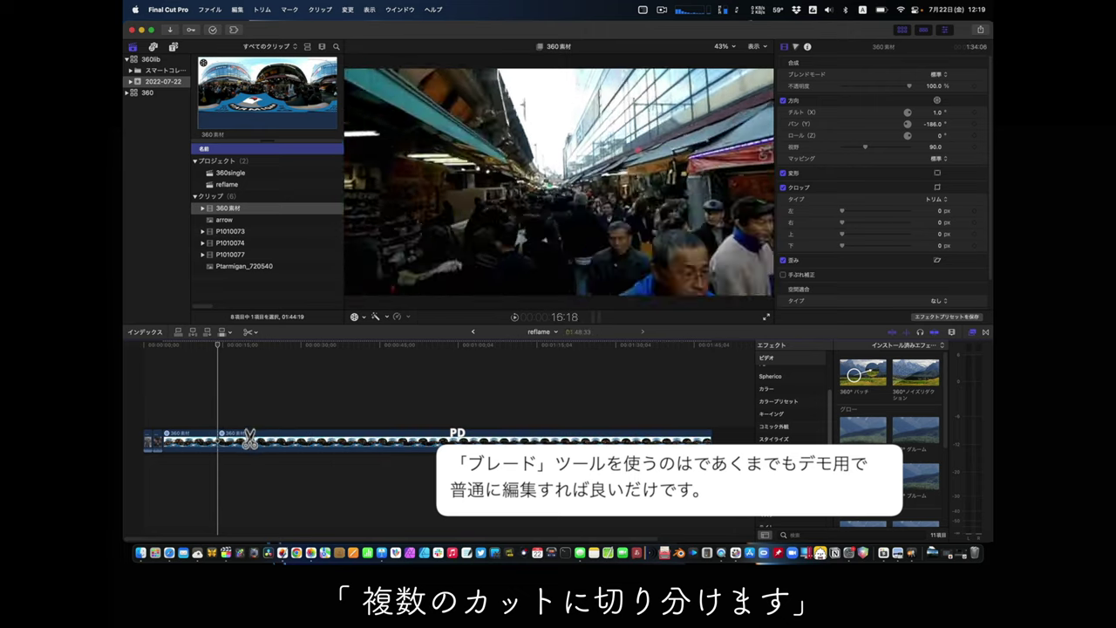
{"action": "left_click", "coordinate": [322, 441]}
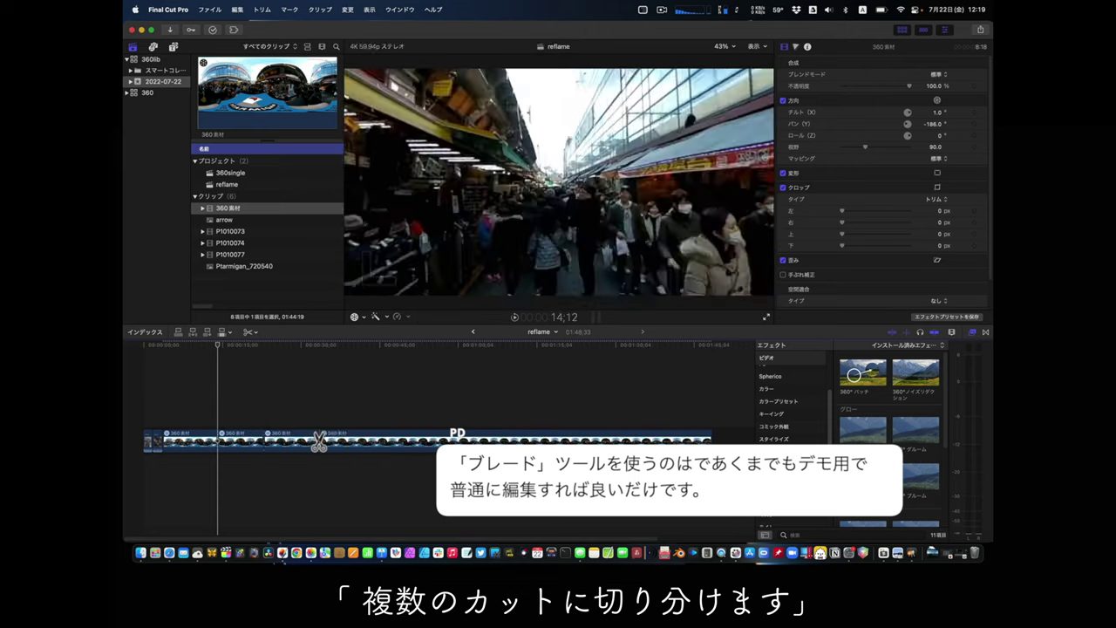
{"action": "left_click", "coordinate": [384, 440]}
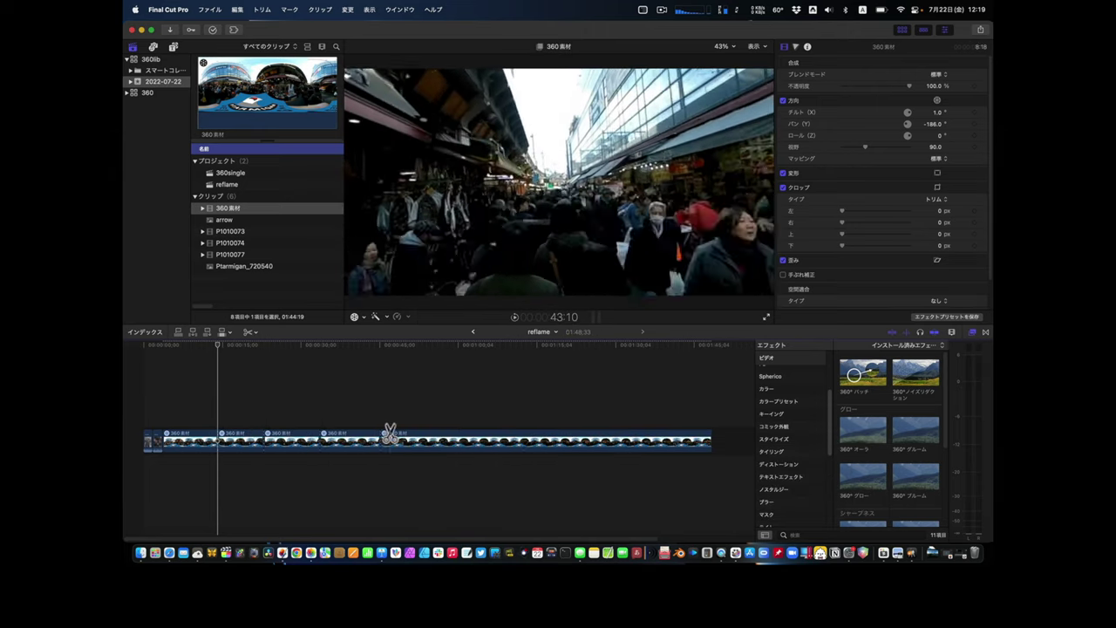
{"action": "key", "text": "a"}
{"action": "left_click_drag", "start_coordinate": [325, 380], "coordinate": [401, 462]}
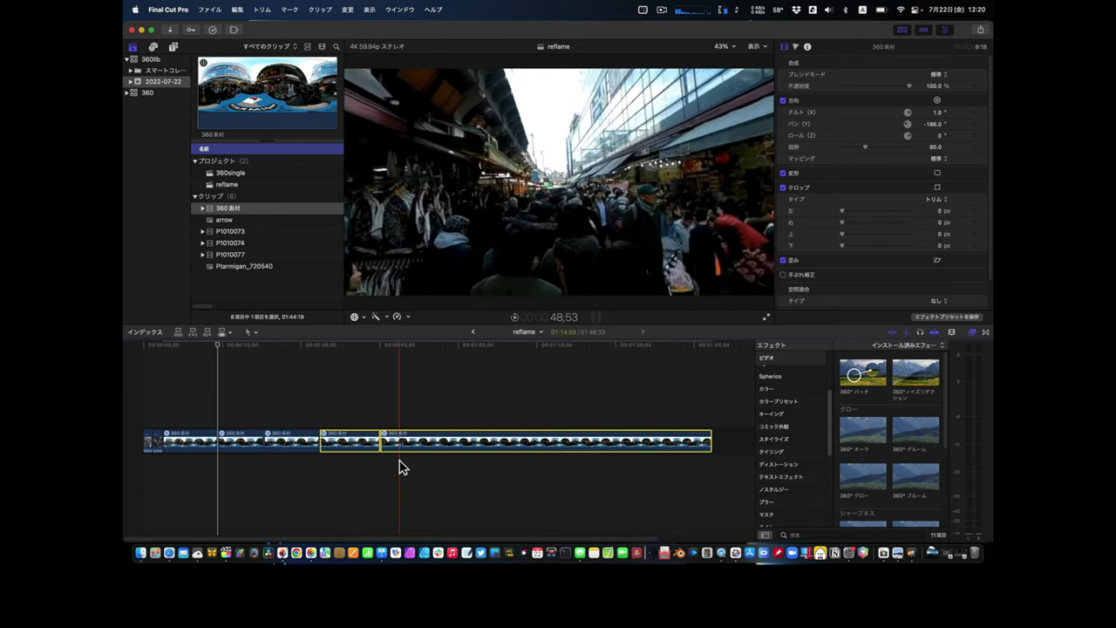
{"action": "key", "text": "Delete"}
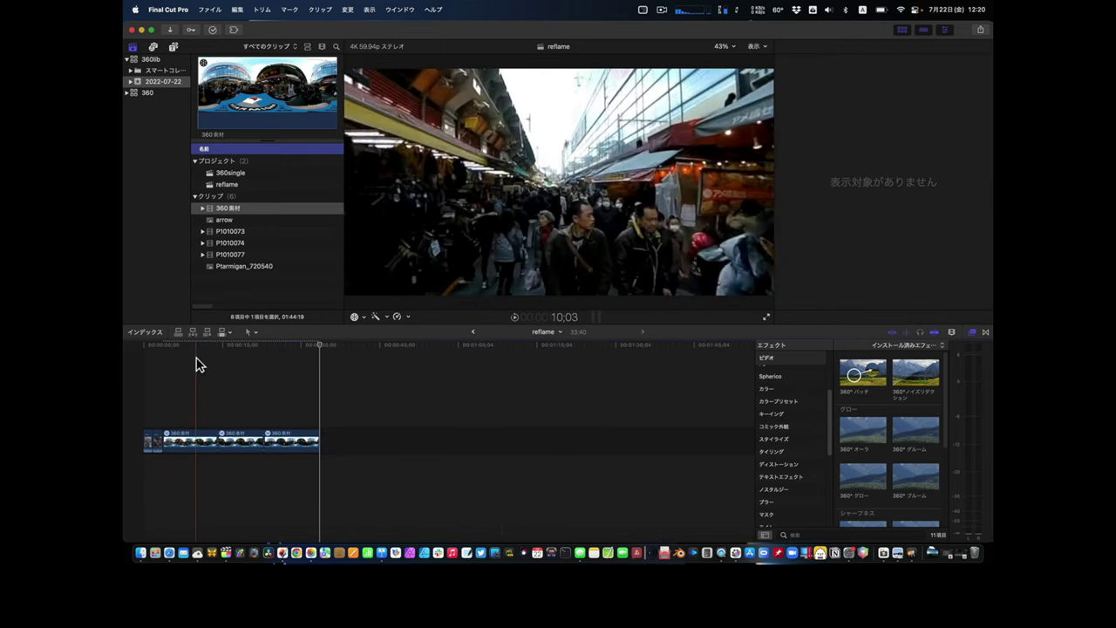
- Turn the middle cut's viewing direction sideways with the Orientation control
{"action": "left_click", "coordinate": [229, 436]}
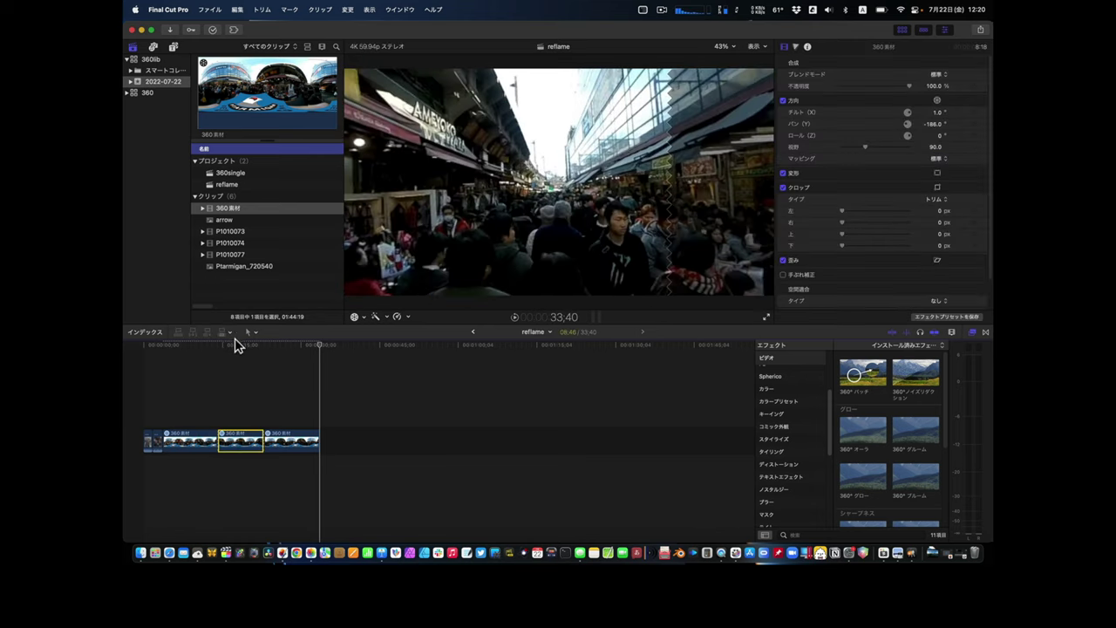
{"action": "left_click", "coordinate": [235, 345]}
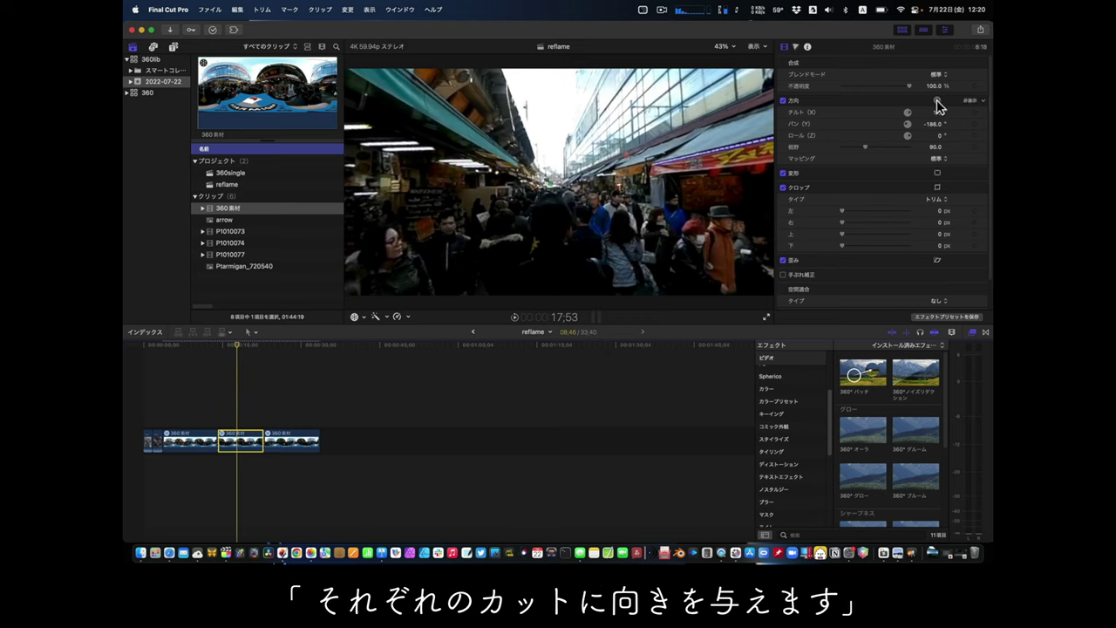
{"action": "mouse_move", "coordinate": [675, 192]}
{"action": "left_mouse_down"}
{"action": "mouse_move", "coordinate": [646, 184]}
{"action": "mouse_move", "coordinate": [610, 219]}
{"action": "mouse_move", "coordinate": [513, 253]}
{"action": "left_mouse_up"}
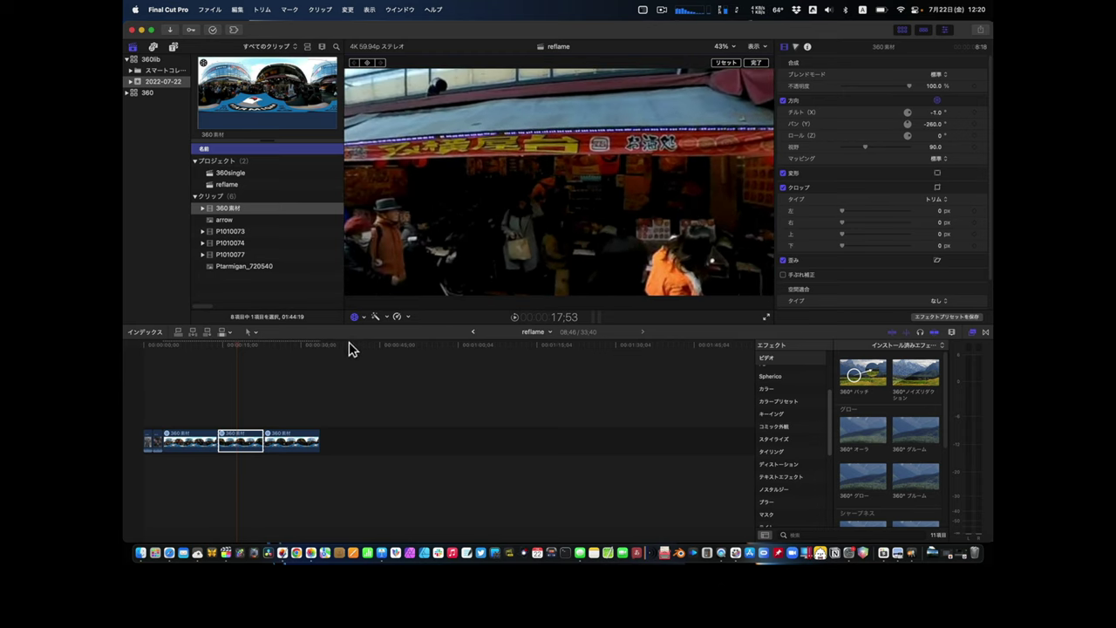
{"action": "left_click_drag", "start_coordinate": [254, 344], "coordinate": [276, 343]}
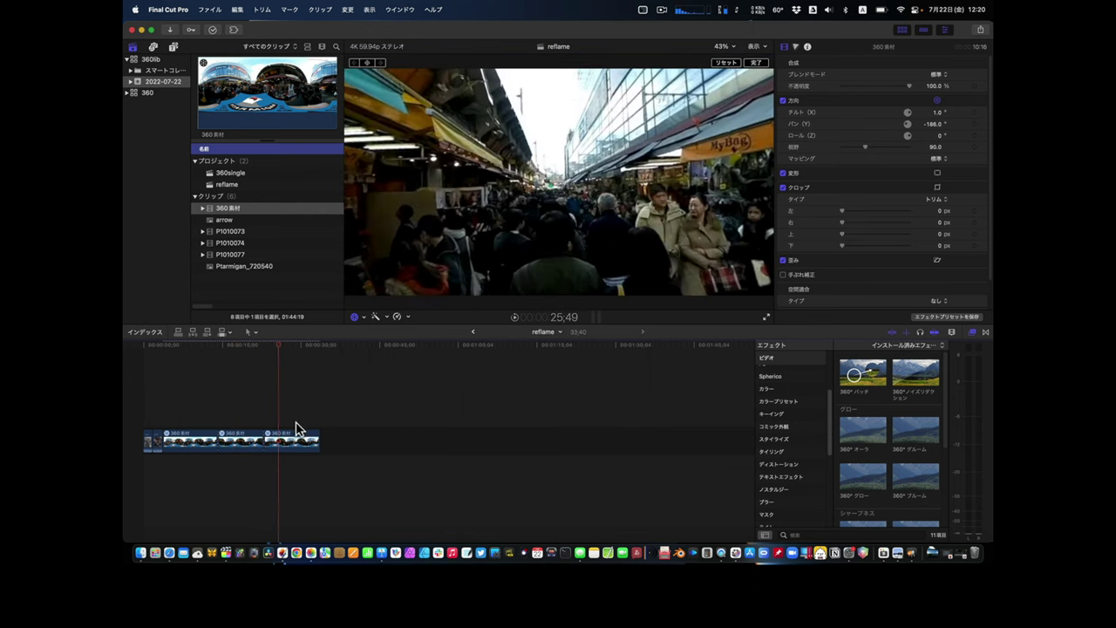
- Turn the last cut toward the shop interior at tilt 5.0°, pan -444°
{"action": "left_click", "coordinate": [297, 432]}
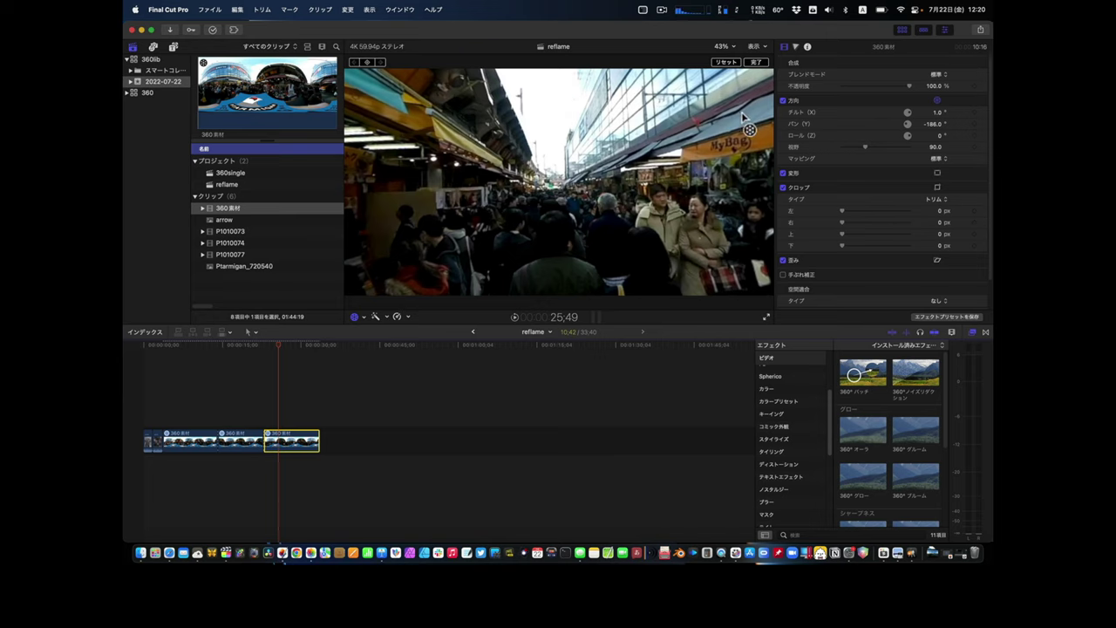
{"action": "mouse_move", "coordinate": [677, 148]}
{"action": "left_mouse_down"}
{"action": "mouse_move", "coordinate": [543, 140]}
{"action": "mouse_move", "coordinate": [551, 146]}
{"action": "left_mouse_up"}
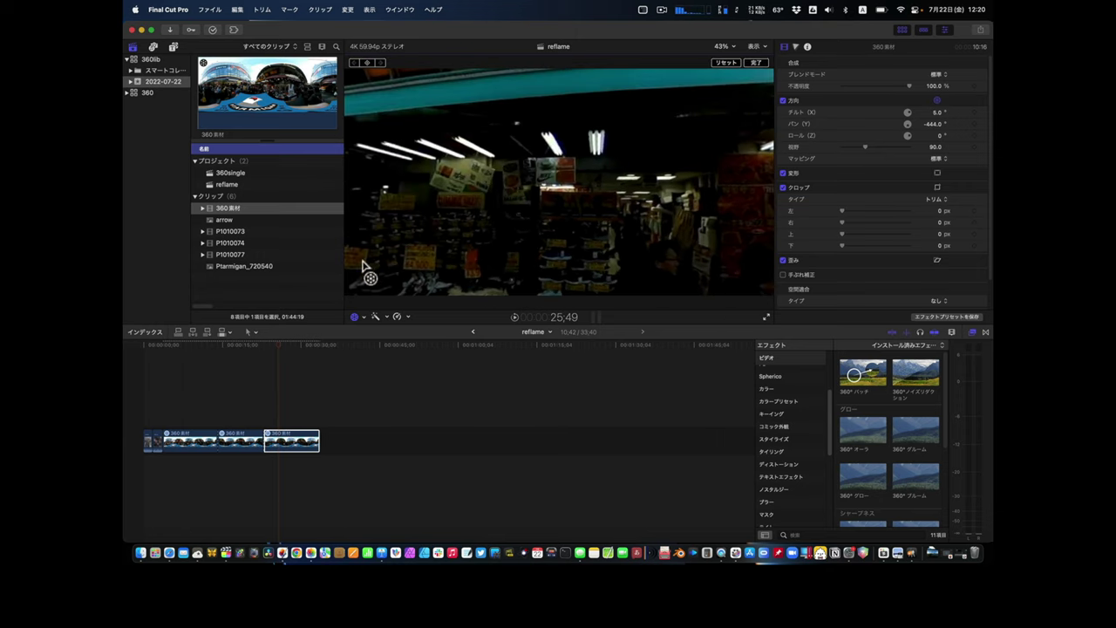
{"action": "mouse_move", "coordinate": [263, 346]}
{"action": "left_mouse_down"}
{"action": "mouse_move", "coordinate": [198, 337]}
{"action": "mouse_move", "coordinate": [283, 350]}
{"action": "left_mouse_up"}
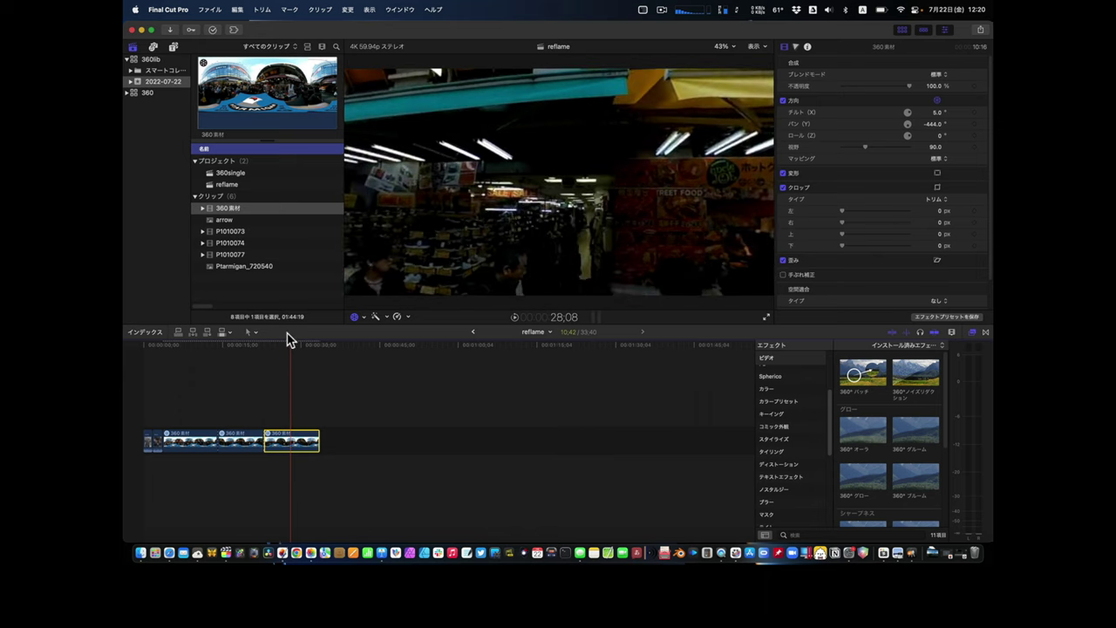
- Split the last 360° reflame cut into two with the Blade tool
{"action": "left_click", "coordinate": [251, 332]}
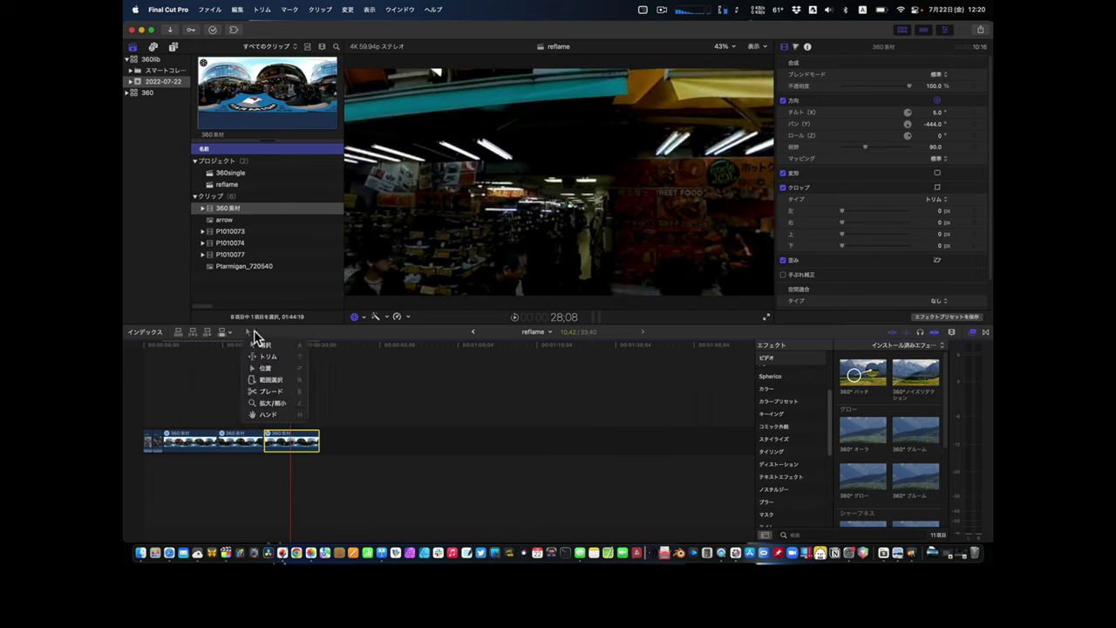
{"action": "left_click", "coordinate": [269, 390]}
{"action": "left_click", "coordinate": [293, 440]}
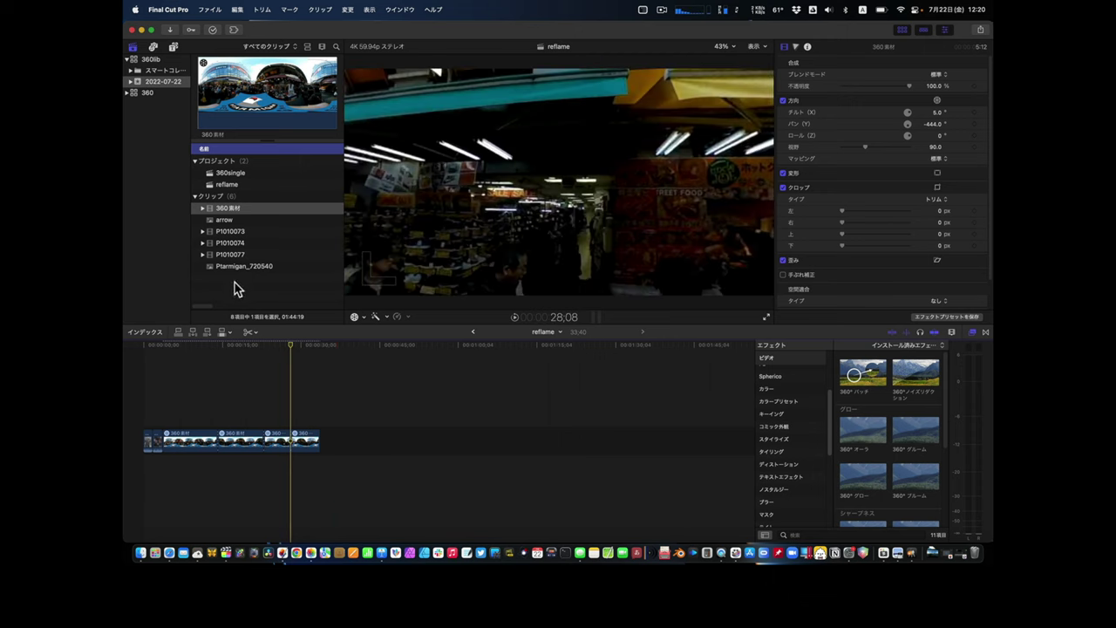
- Aim the new final cut at another street view, tilt 5° and pan -363°
{"action": "left_click", "coordinate": [250, 332]}
{"action": "left_click", "coordinate": [252, 346]}
{"action": "left_click", "coordinate": [307, 438]}
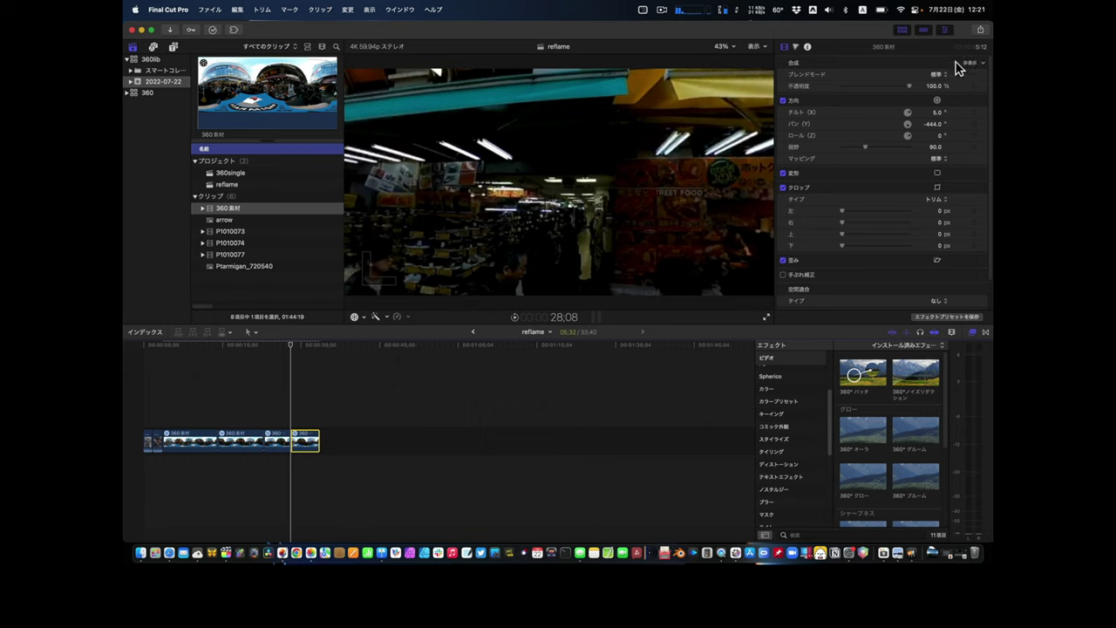
{"action": "left_click", "coordinate": [936, 101]}
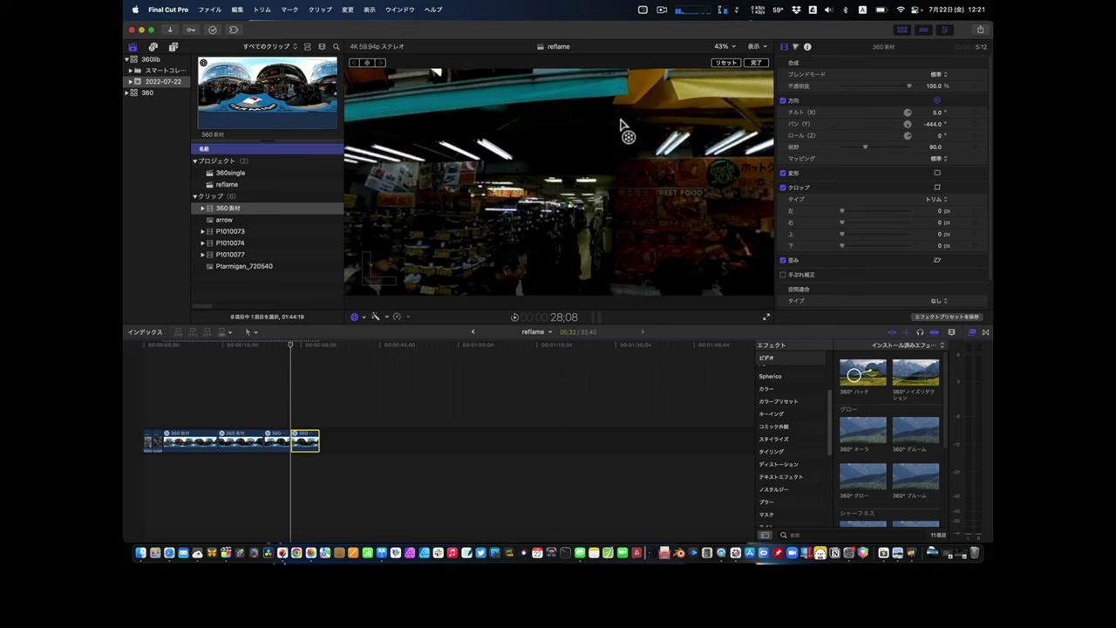
{"action": "left_click_drag", "start_coordinate": [598, 142], "coordinate": [672, 135]}
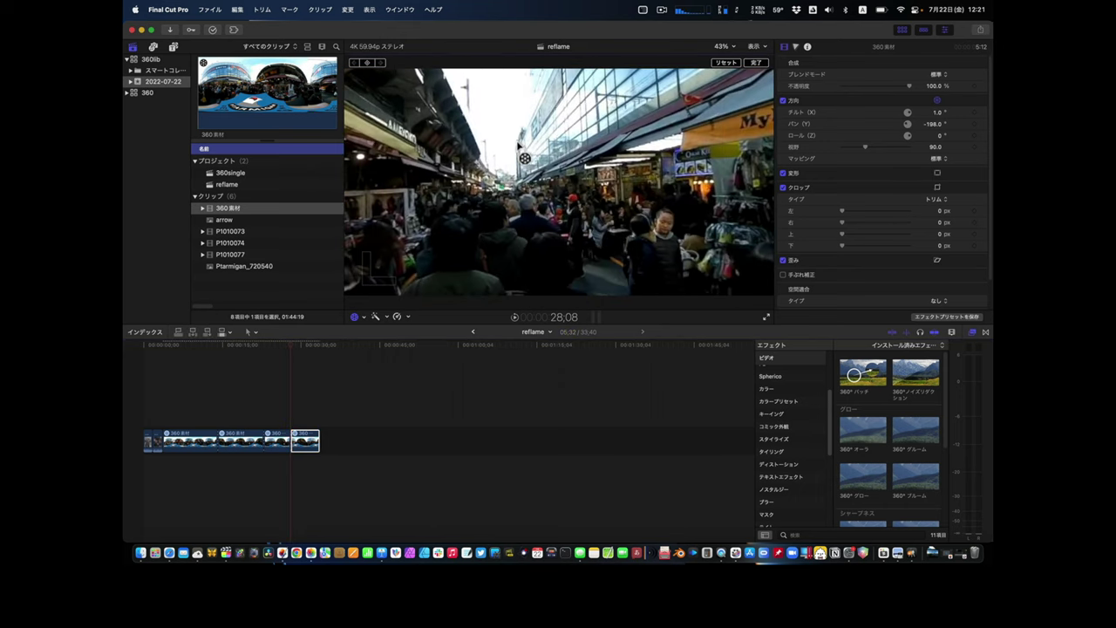
{"action": "mouse_move", "coordinate": [519, 146]}
{"action": "left_mouse_down"}
{"action": "mouse_move", "coordinate": [448, 132]}
{"action": "mouse_move", "coordinate": [448, 157]}
{"action": "mouse_move", "coordinate": [444, 148]}
{"action": "left_mouse_up"}
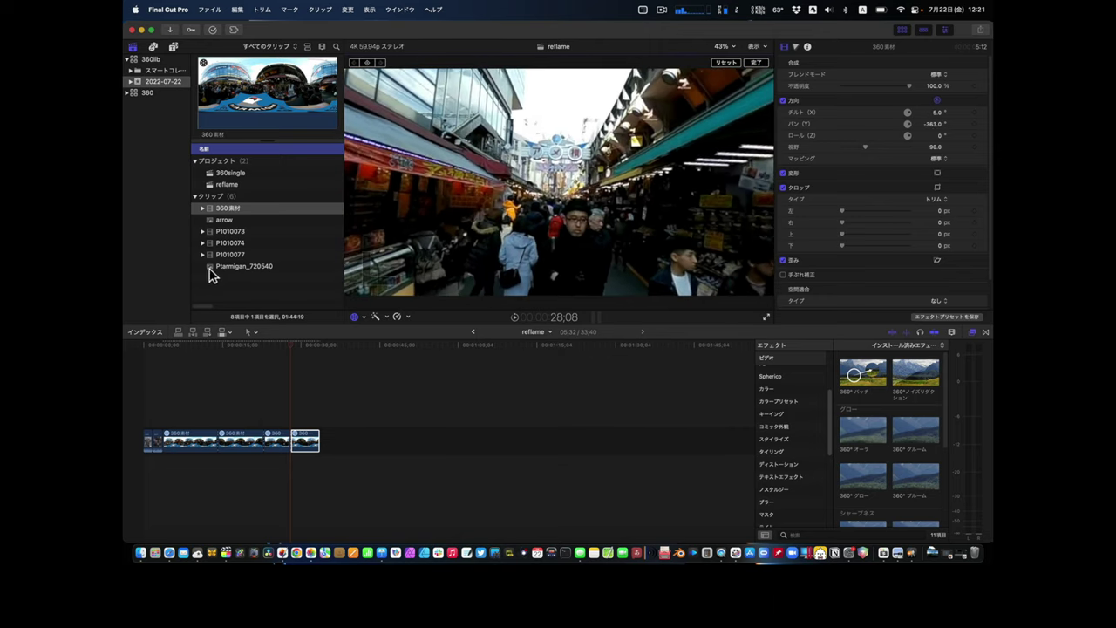
- Play reflame from the start, then append P1010074 after the 360° cuts and scrub back
{"action": "left_click", "coordinate": [144, 346]}
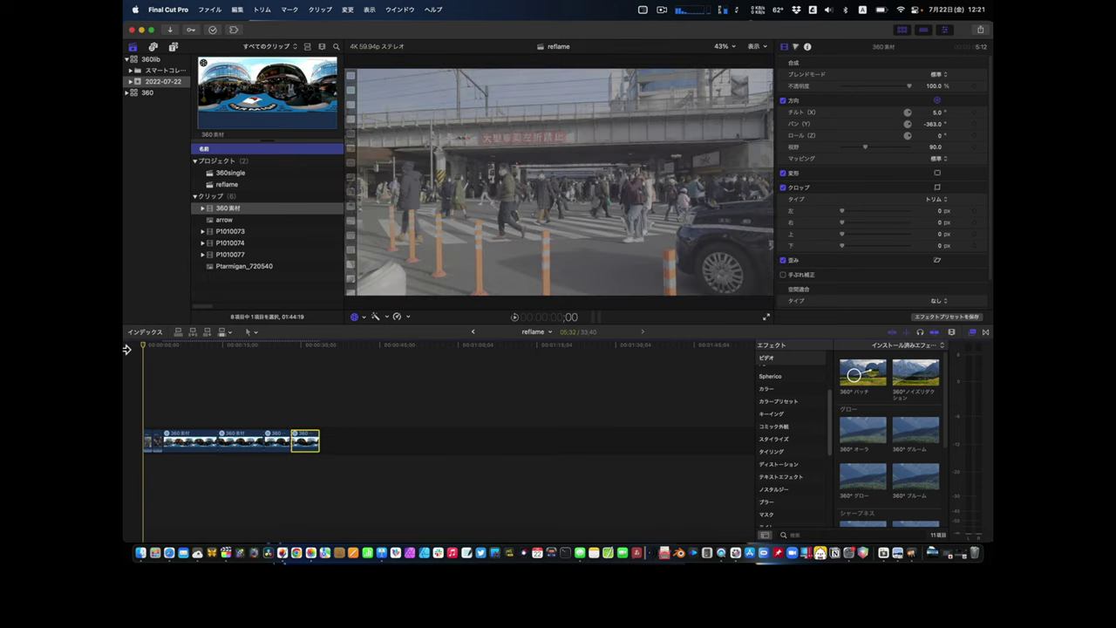
{"action": "key", "text": "space"}
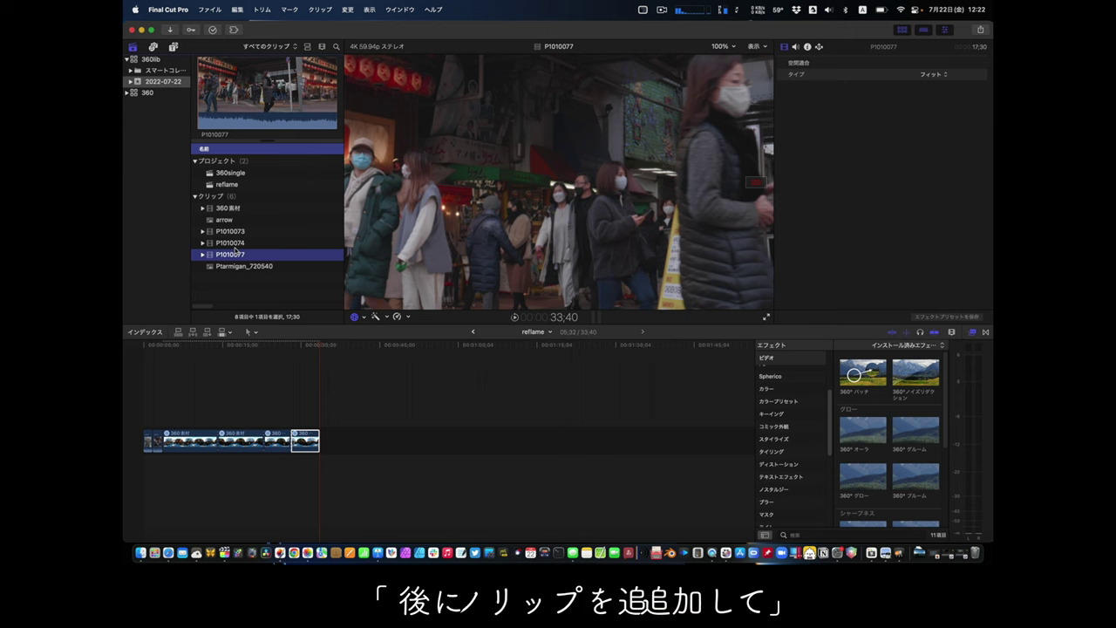
{"action": "left_click_drag", "start_coordinate": [235, 252], "coordinate": [338, 445]}
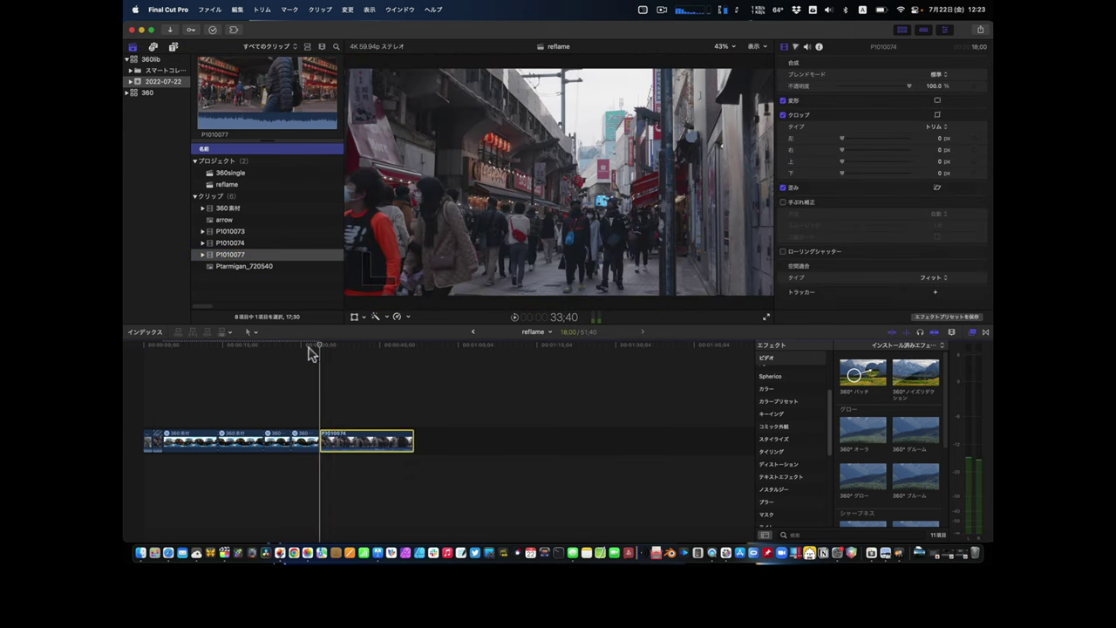
{"action": "mouse_move", "coordinate": [309, 351]}
{"action": "left_mouse_down"}
{"action": "mouse_move", "coordinate": [295, 347]}
{"action": "mouse_move", "coordinate": [340, 346]}
{"action": "mouse_move", "coordinate": [139, 351]}
{"action": "left_mouse_up"}
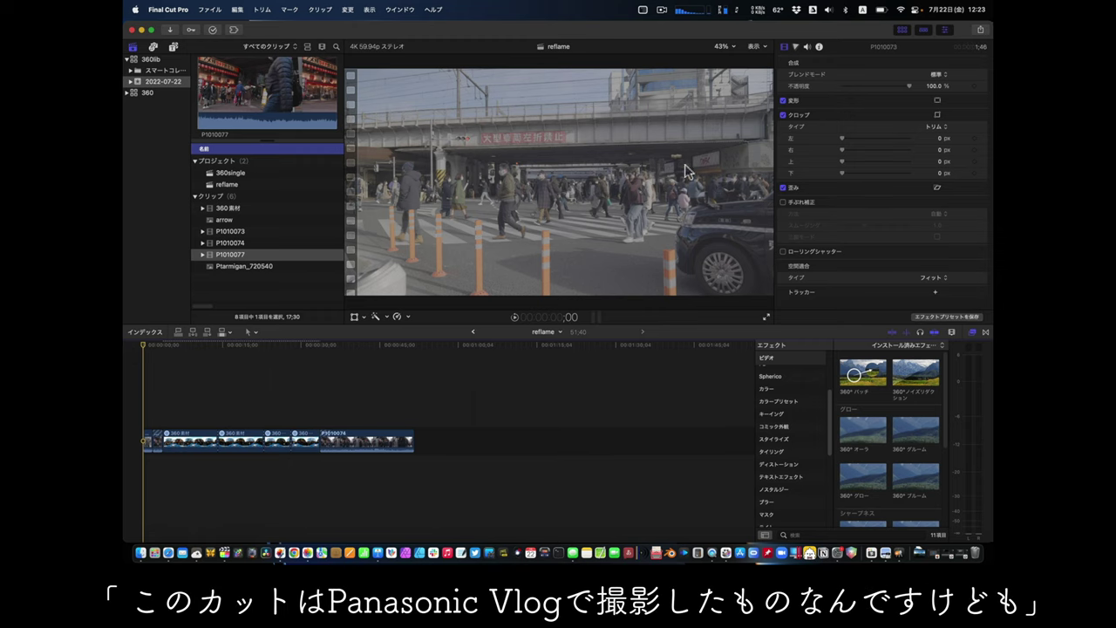
- Set P1010073's Camera LUT to Panasonic V-Log in the Info inspector
{"action": "left_click", "coordinate": [818, 47]}
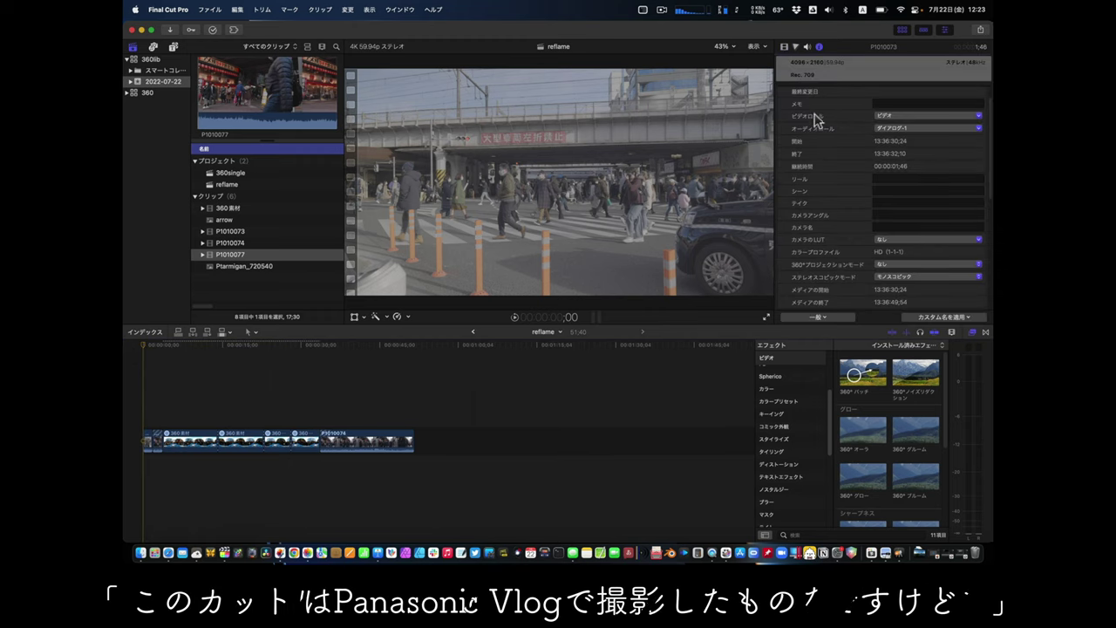
{"action": "left_click", "coordinate": [884, 240]}
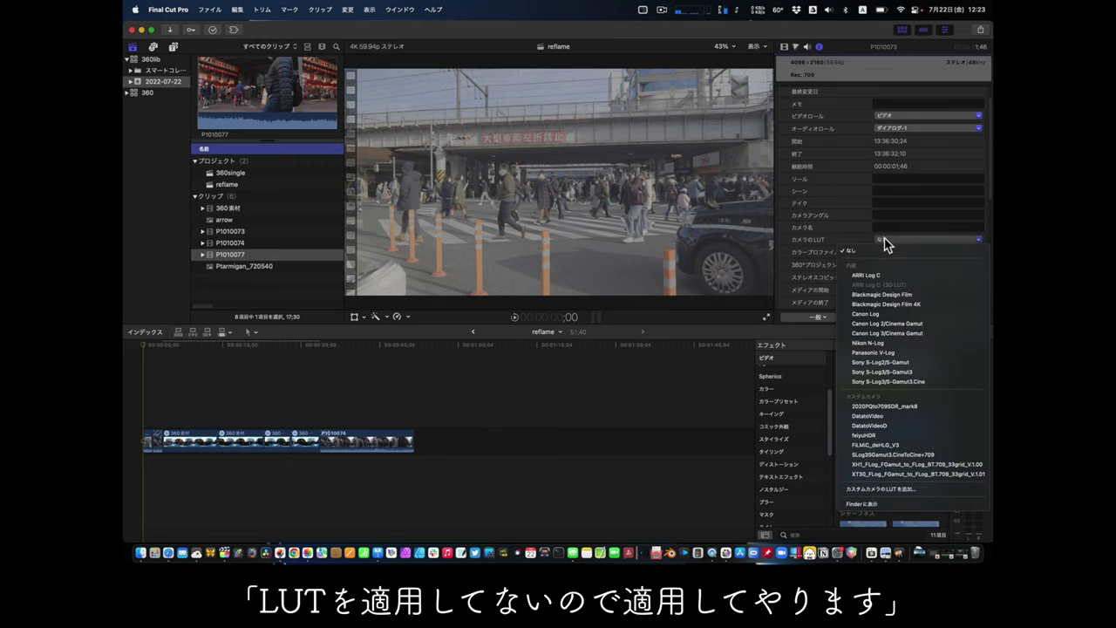
{"action": "left_click", "coordinate": [898, 352]}
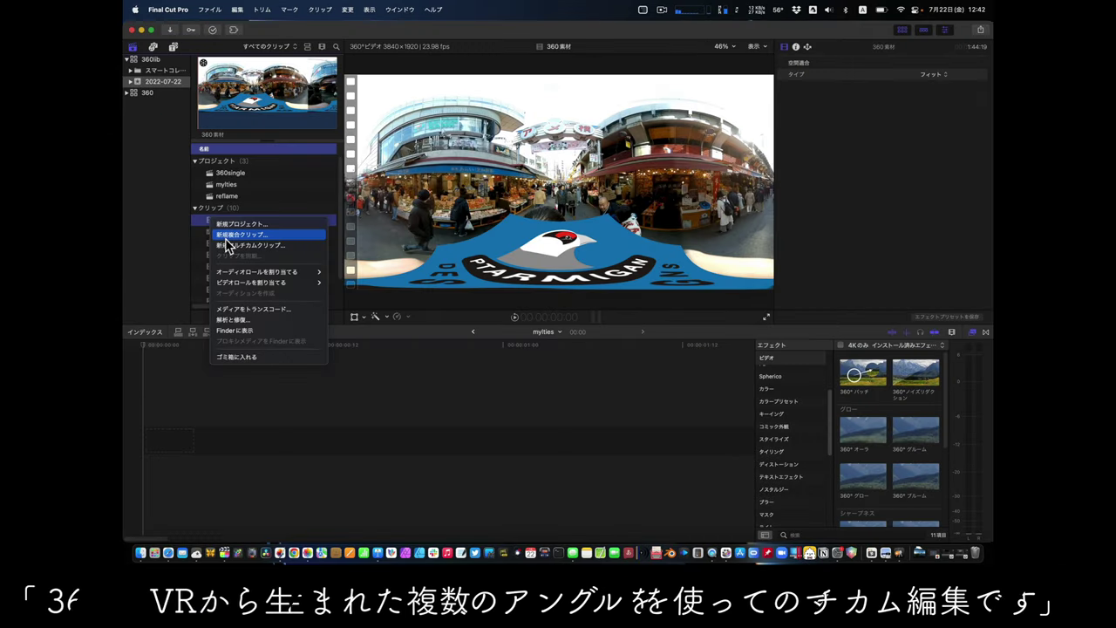
- Duplicate 360素材 into four copies, select コピー through コピー 3, and bring up their context menu
{"action": "left_click", "coordinate": [209, 211]}
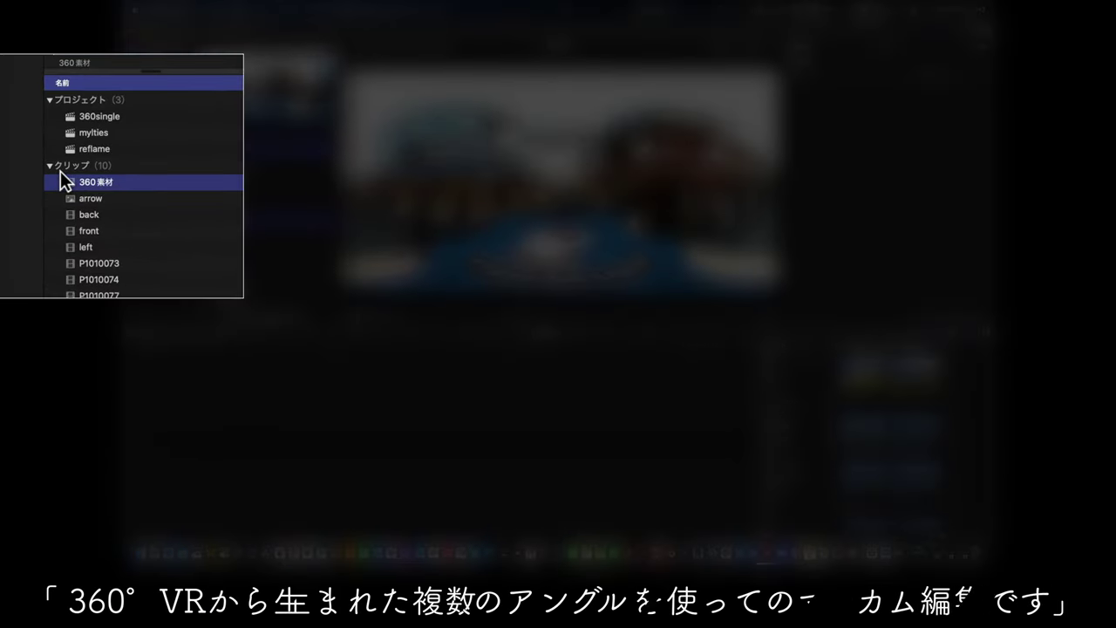
{"action": "key", "text": "super+d"}
{"action": "key", "text": "super+d"}
{"action": "key", "text": "super+d"}
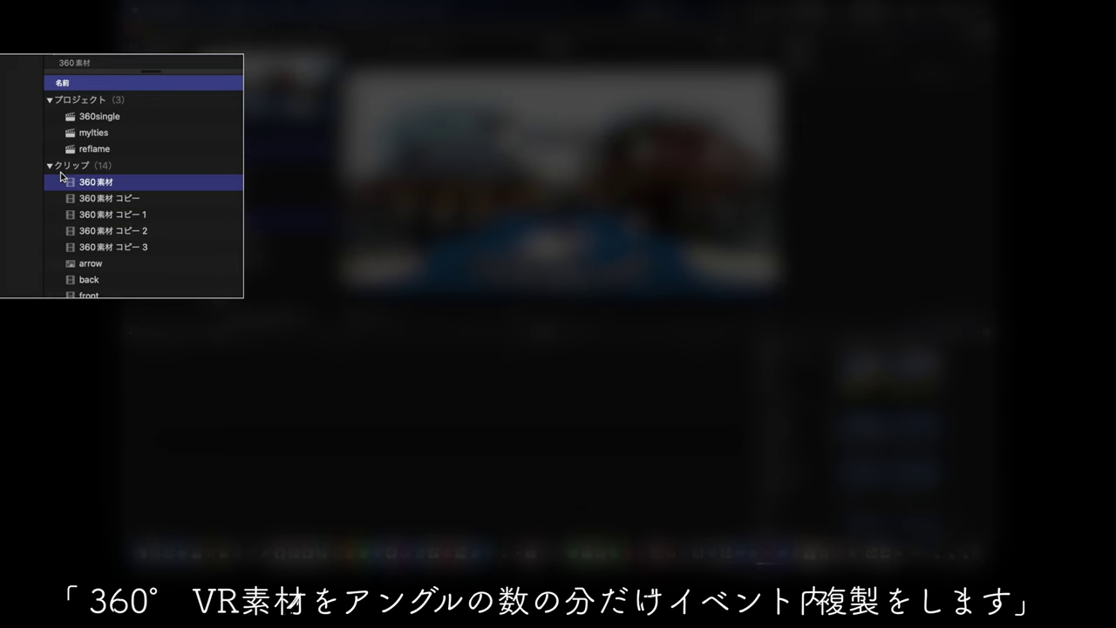
{"action": "left_click", "coordinate": [86, 198]}
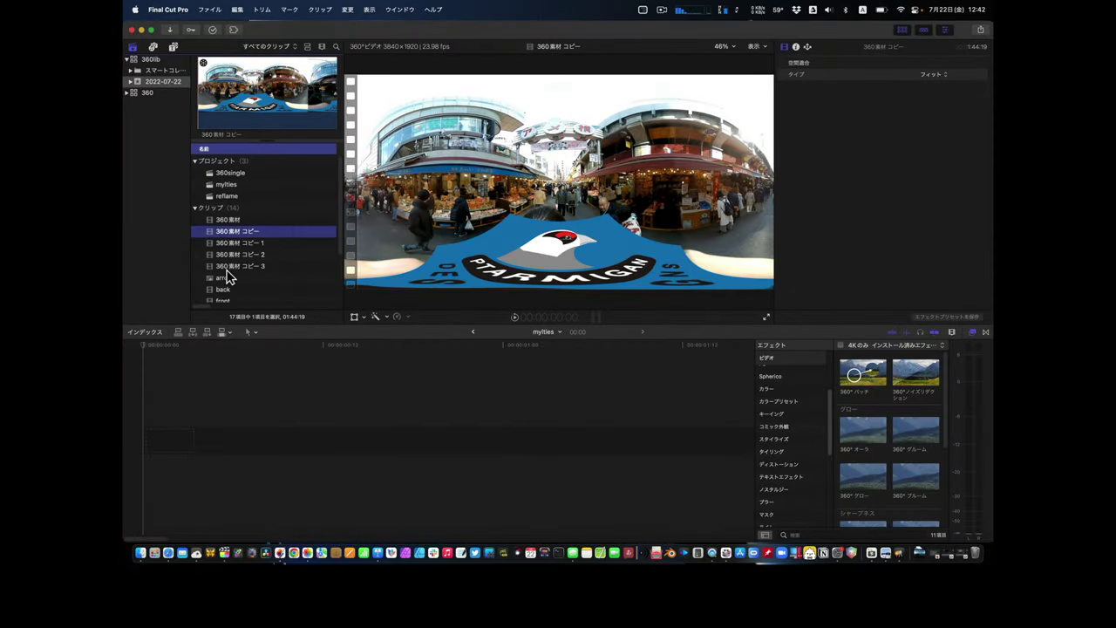
{"action": "left_click", "coordinate": [225, 267]}
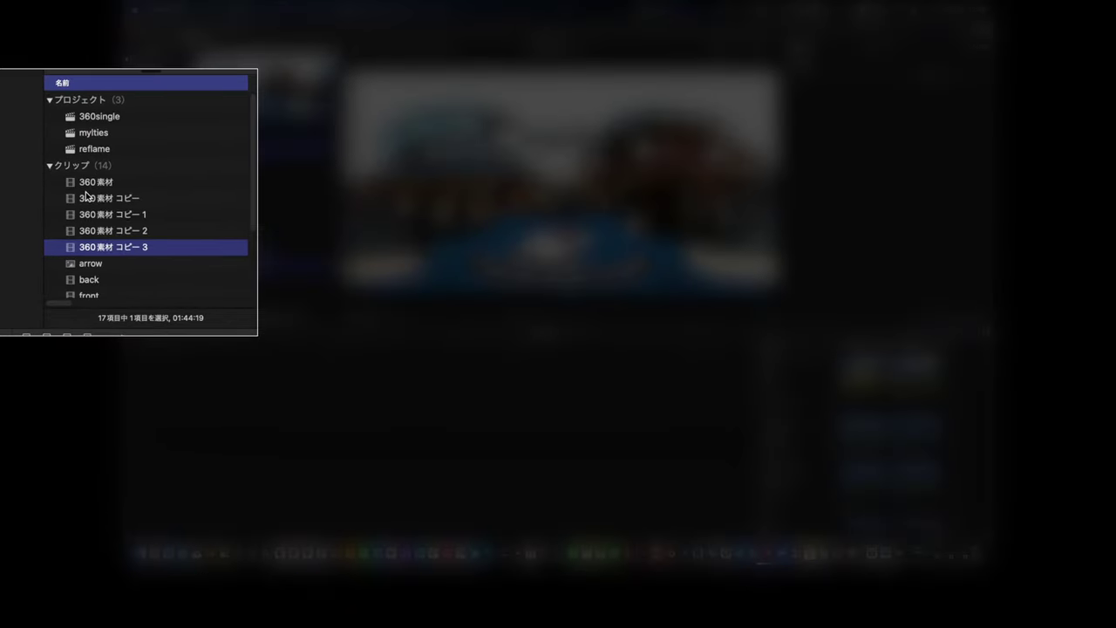
{"action": "left_click", "coordinate": [225, 230], "text": "shift"}
{"action": "right_click", "coordinate": [224, 232]}
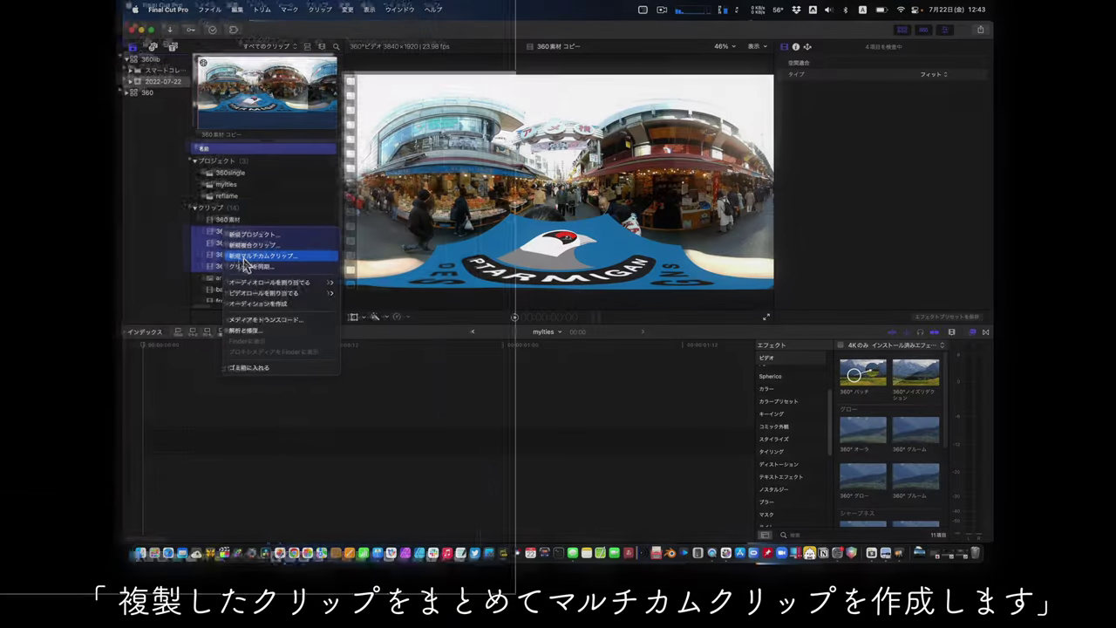
- Create the 4K multicam clip 360multie from the copies and drop it into the mylties timeline
{"action": "left_click", "coordinate": [116, 234]}
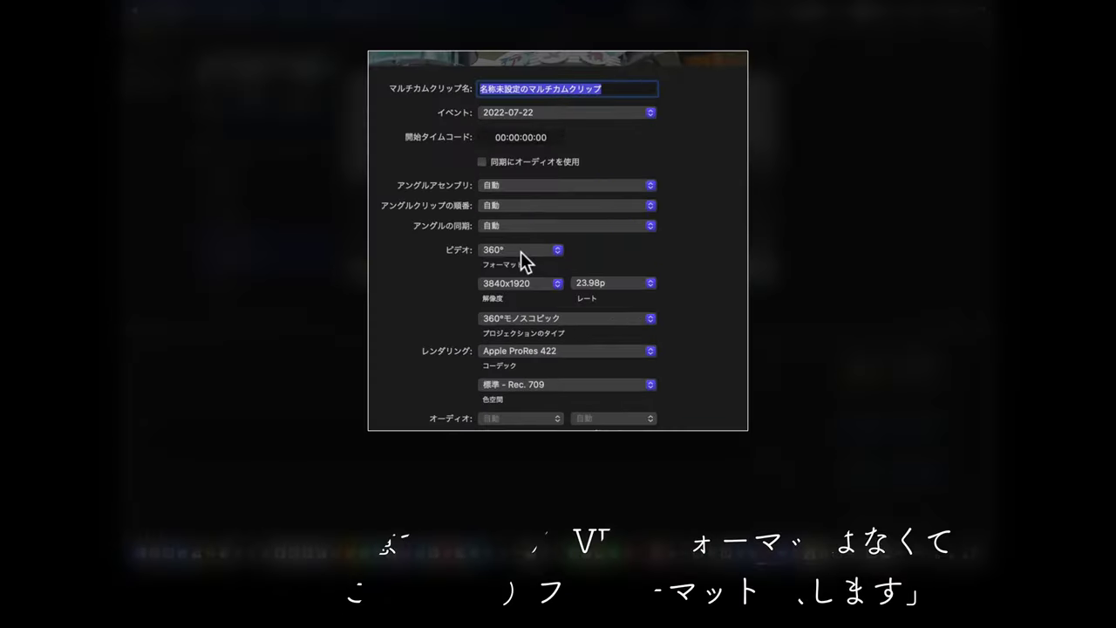
{"action": "left_click", "coordinate": [532, 268]}
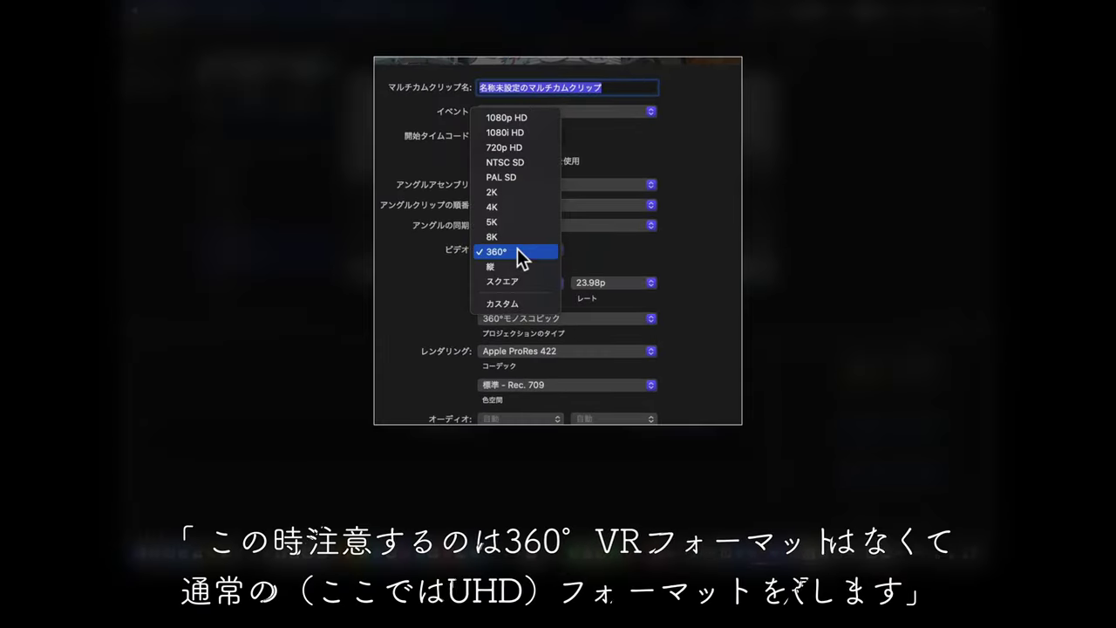
{"action": "left_click", "coordinate": [514, 200]}
{"action": "type", "text": "3"}
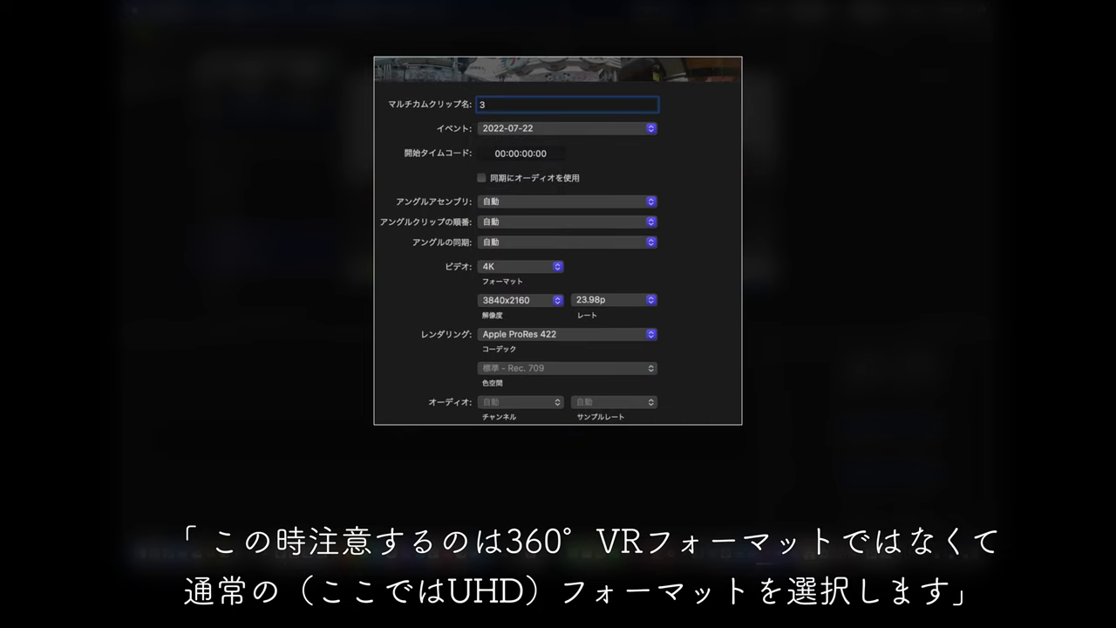
{"action": "type", "text": "60multie"}
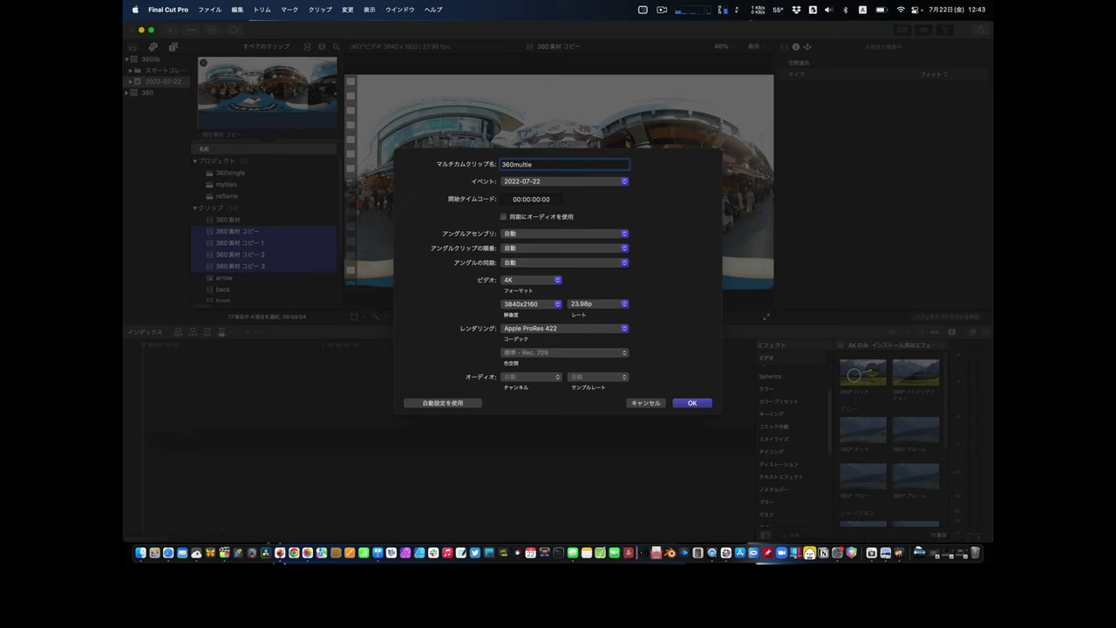
{"action": "key", "text": "Return"}
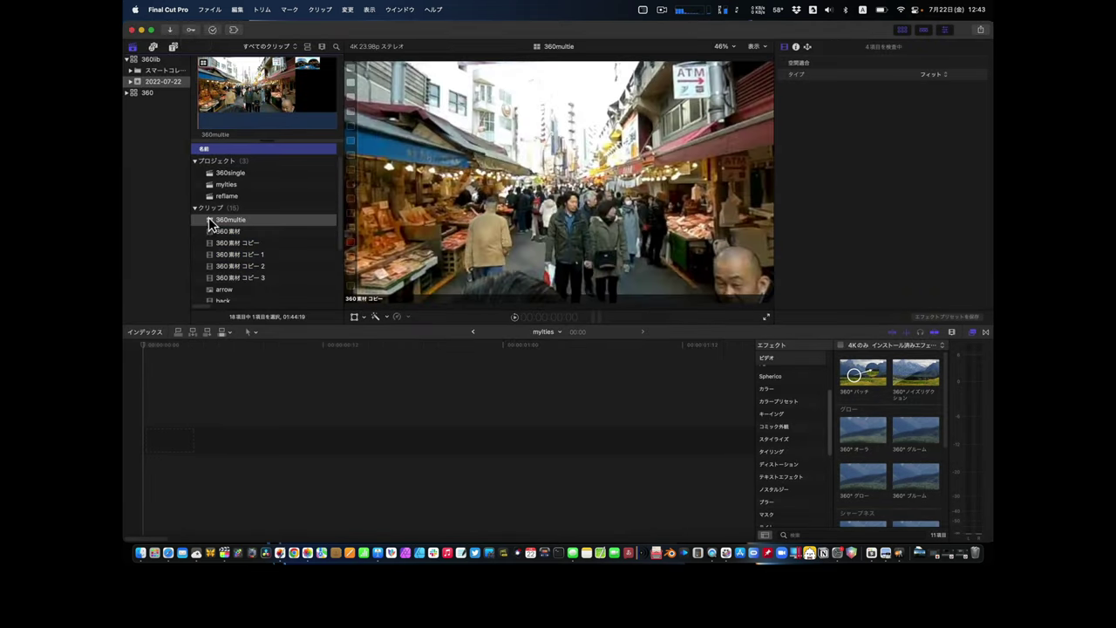
{"action": "mouse_move", "coordinate": [222, 219]}
{"action": "left_mouse_down"}
{"action": "mouse_move", "coordinate": [155, 462]}
{"action": "mouse_move", "coordinate": [152, 438]}
{"action": "left_mouse_up"}
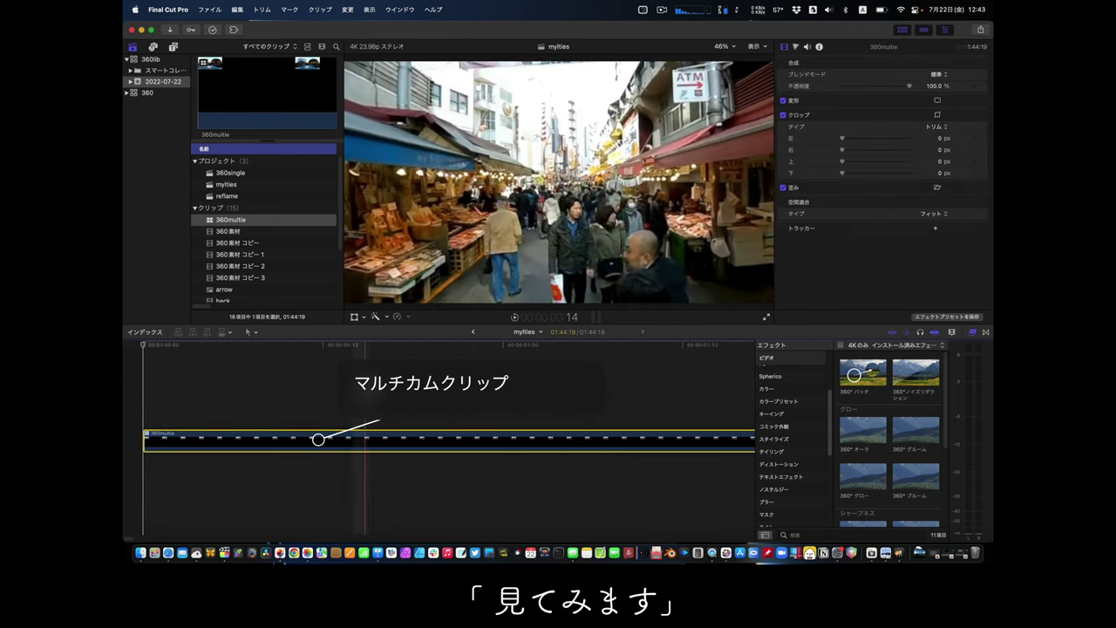
{"action": "left_click", "coordinate": [195, 363]}
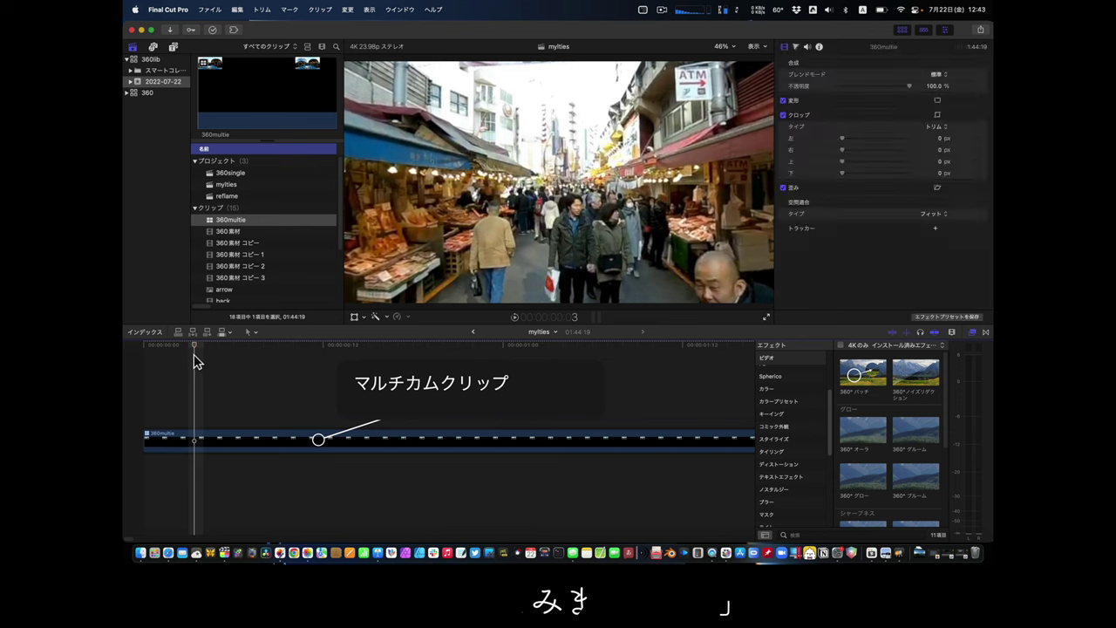
- Preview the multicam, show its four angles beside the viewer, and hide the library browser
{"action": "key", "text": "space"}
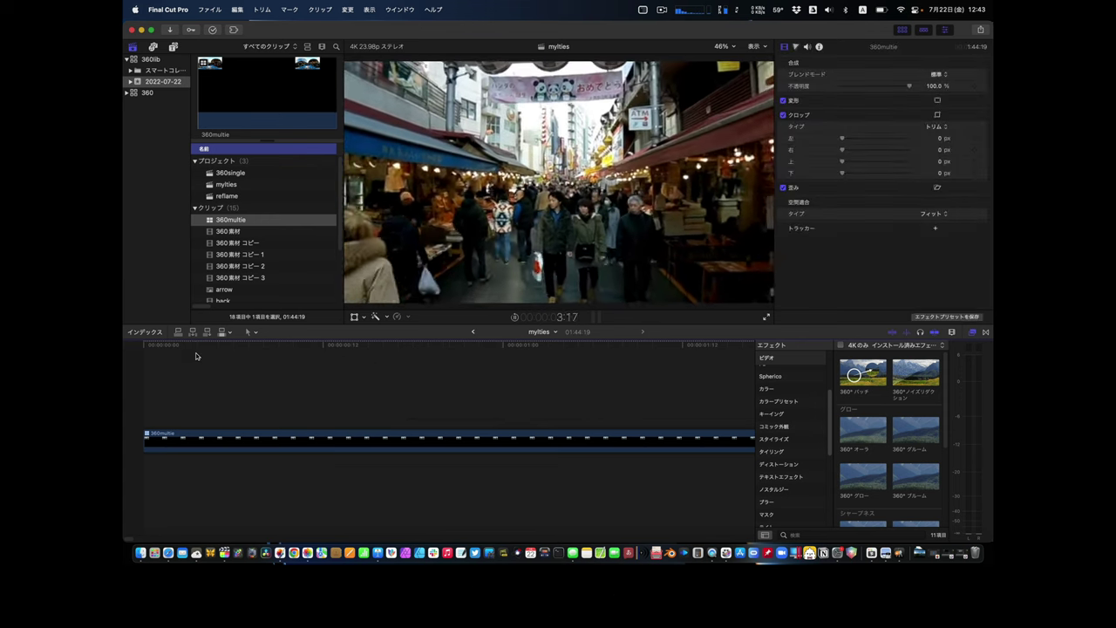
{"action": "key", "text": "space"}
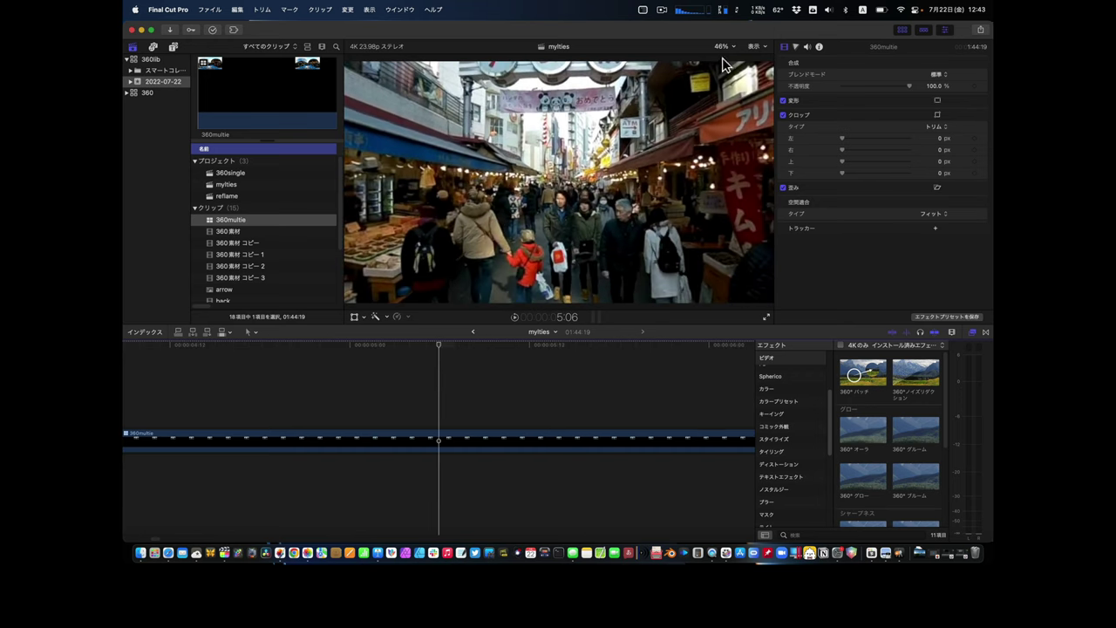
{"action": "left_click", "coordinate": [755, 47]}
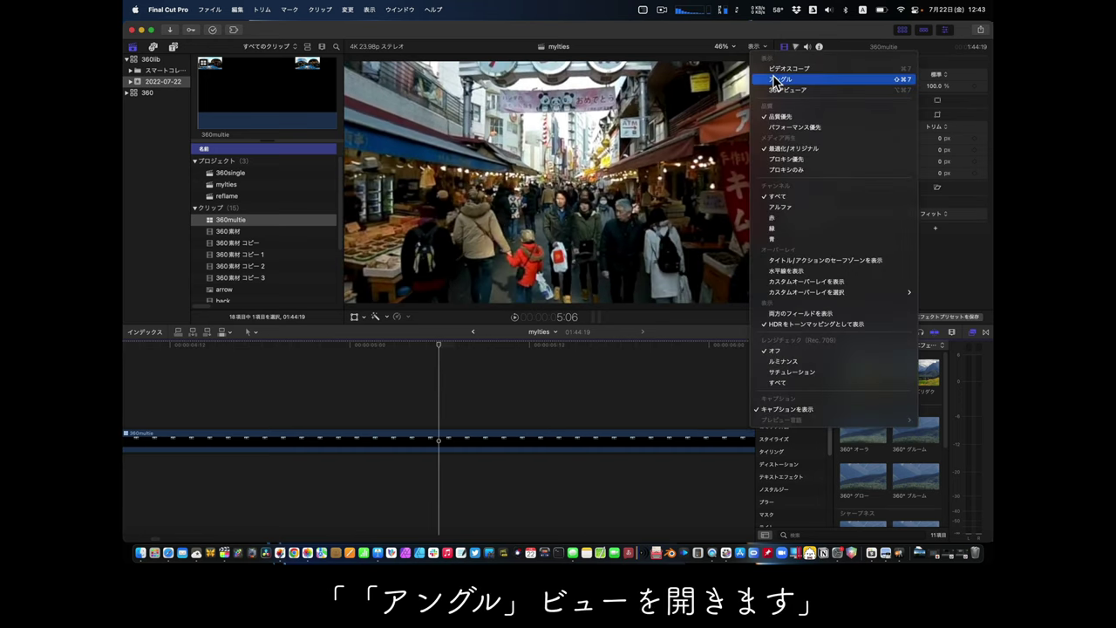
{"action": "left_click", "coordinate": [780, 80]}
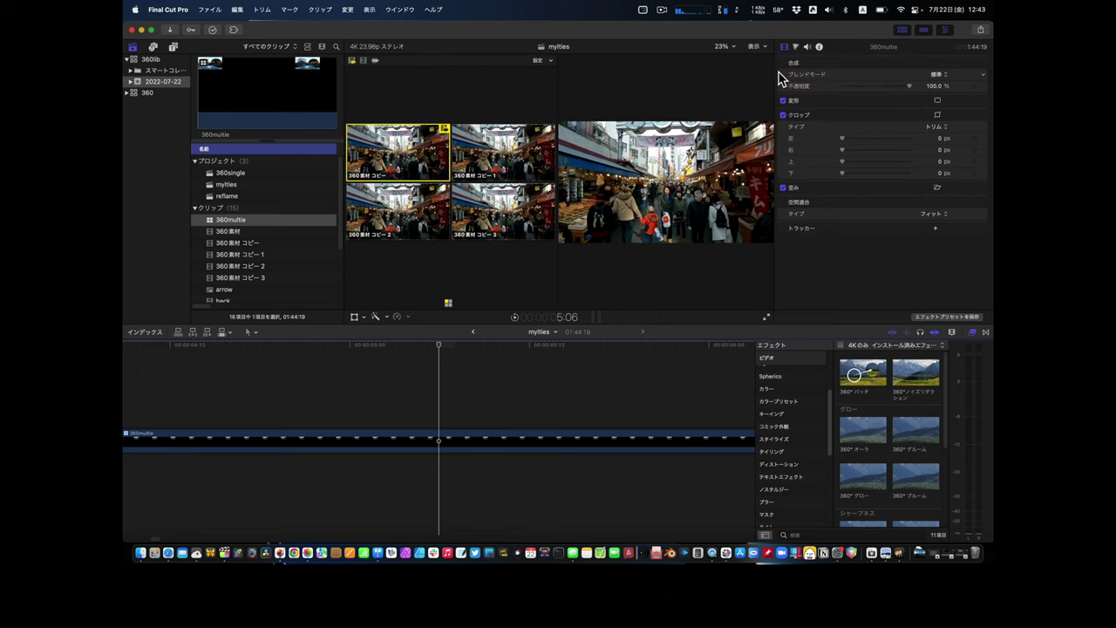
{"action": "left_click", "coordinate": [902, 30]}
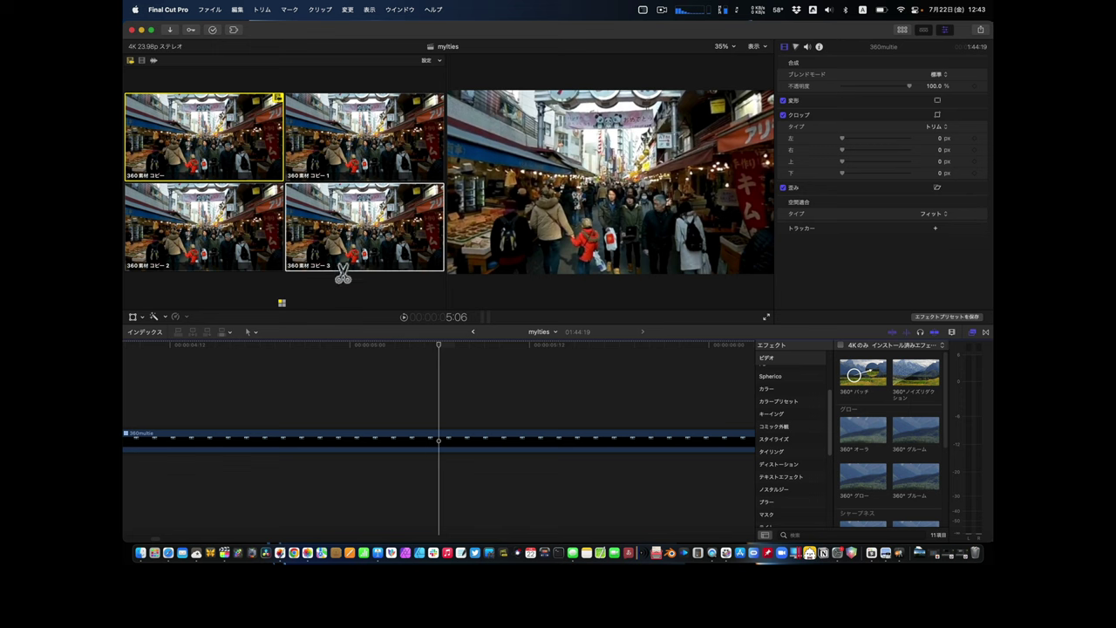
- Open 360multie in the angle editor, turn the first angle toward the shops, and select コピー 1
{"action": "double_click", "coordinate": [343, 435]}
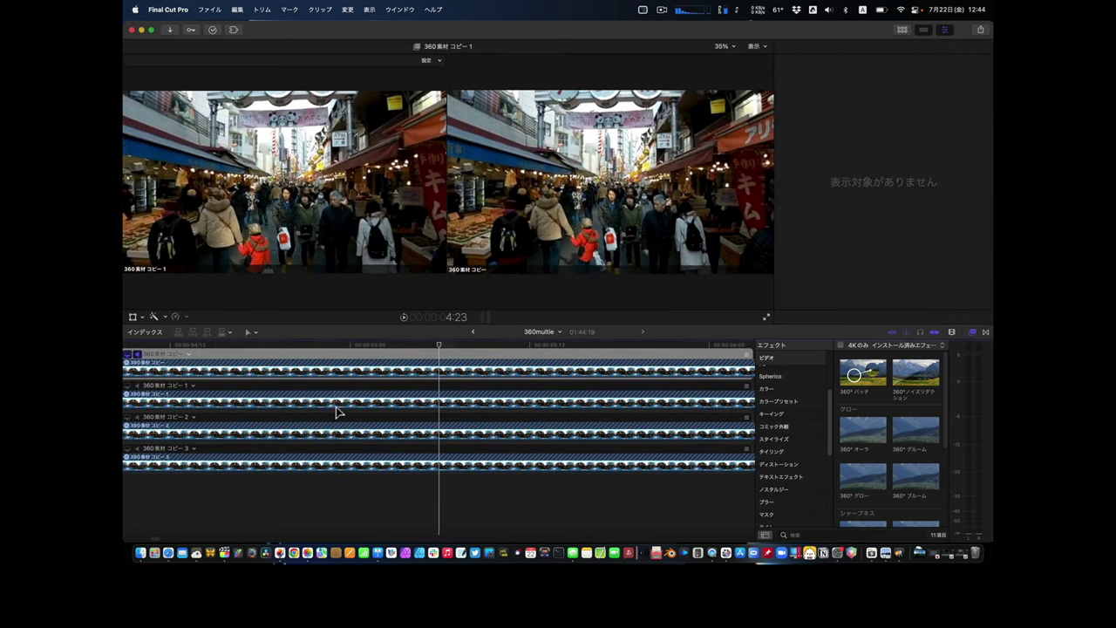
{"action": "key", "text": "shift+super+7"}
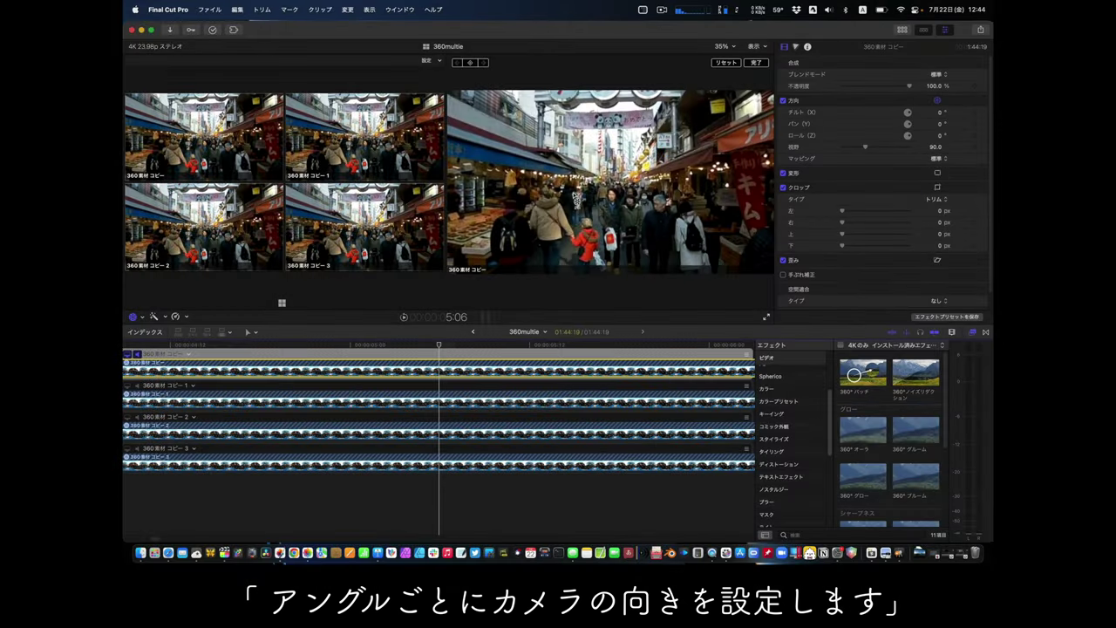
{"action": "mouse_move", "coordinate": [573, 192]}
{"action": "left_mouse_down"}
{"action": "mouse_move", "coordinate": [495, 193]}
{"action": "mouse_move", "coordinate": [542, 202]}
{"action": "left_mouse_up"}
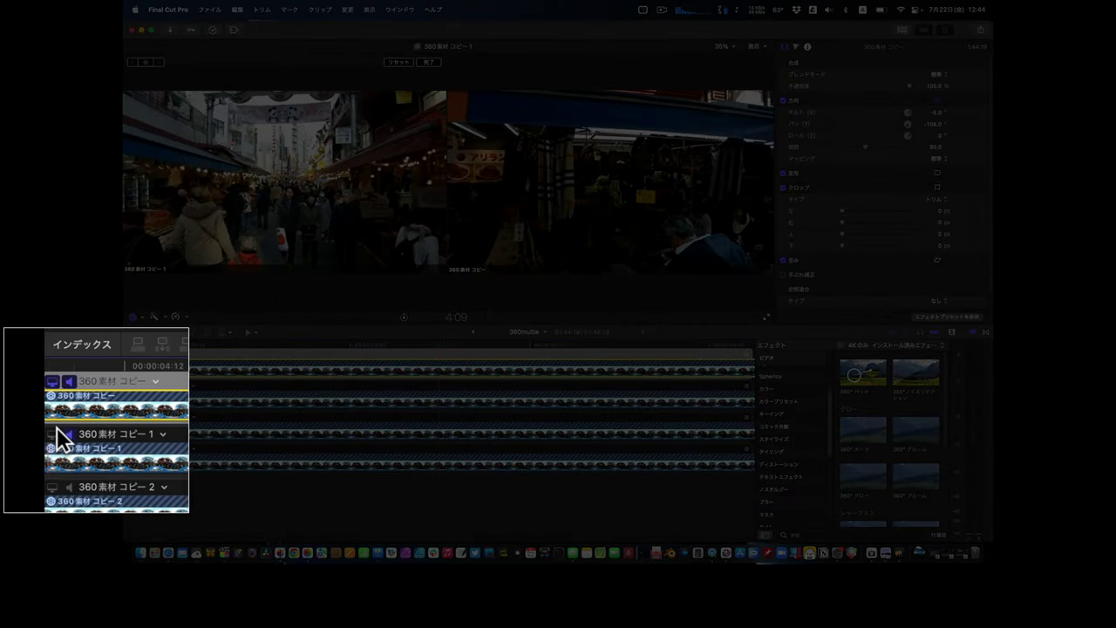
{"action": "left_click", "coordinate": [56, 431]}
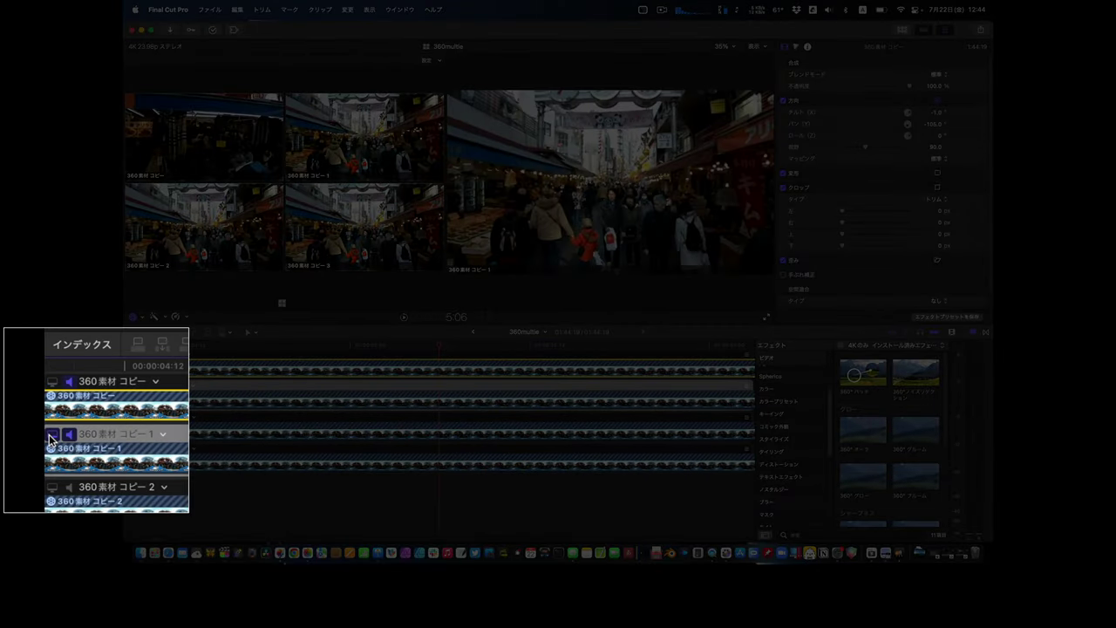
{"action": "left_click", "coordinate": [123, 459]}
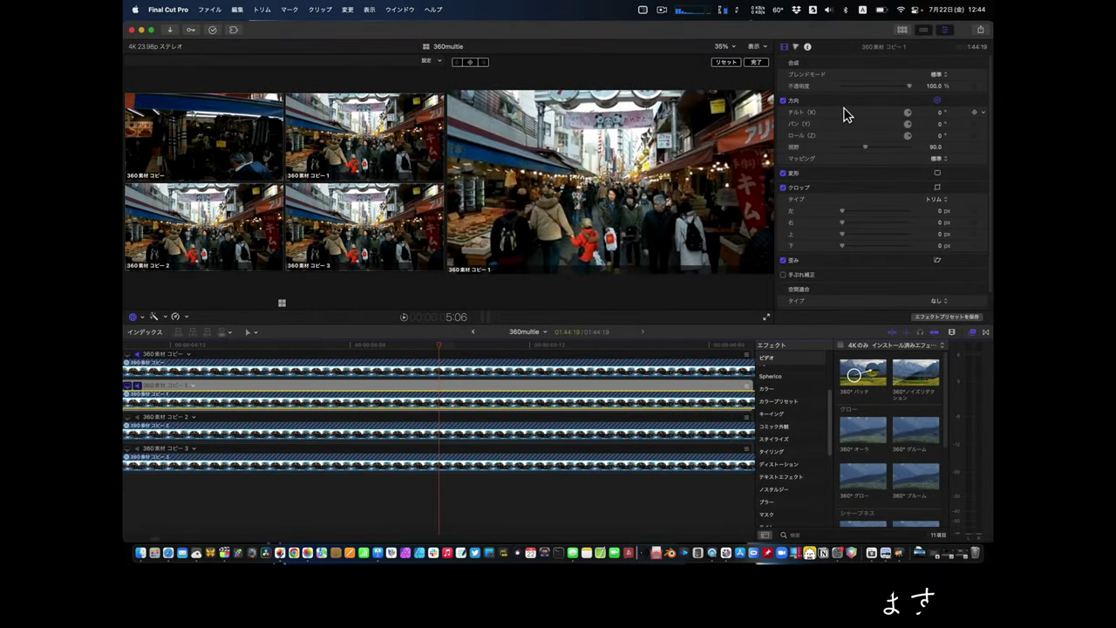
- Turn angle コピー1 about 80° sideways and aim コピー2 along the street at tilt 8°, pan -179°
{"action": "left_click", "coordinate": [883, 125]}
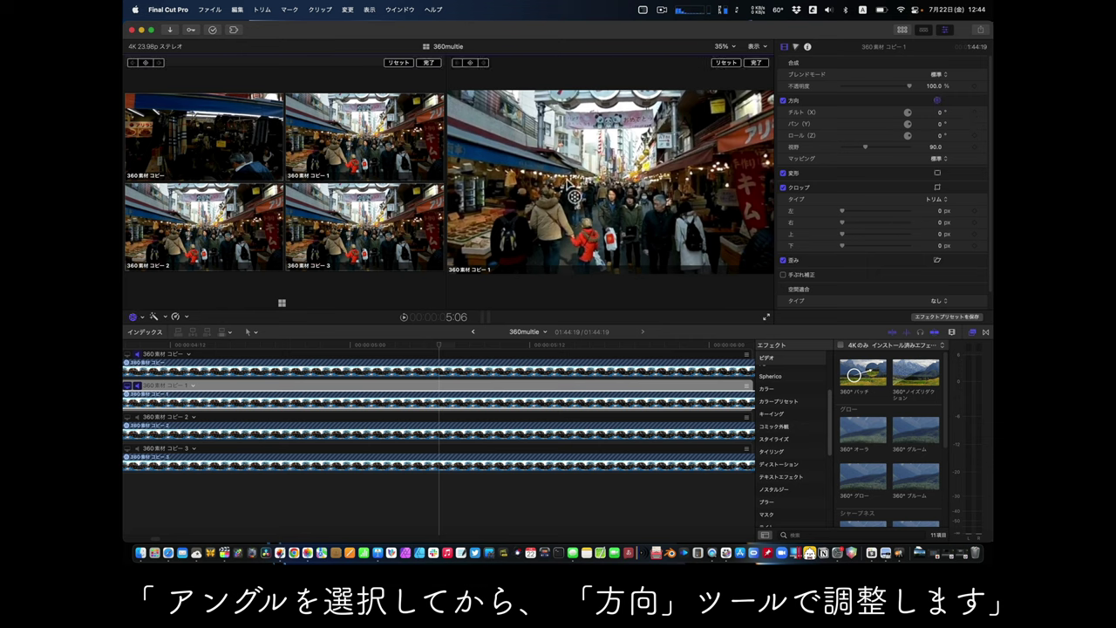
{"action": "left_click_drag", "start_coordinate": [565, 180], "coordinate": [609, 177]}
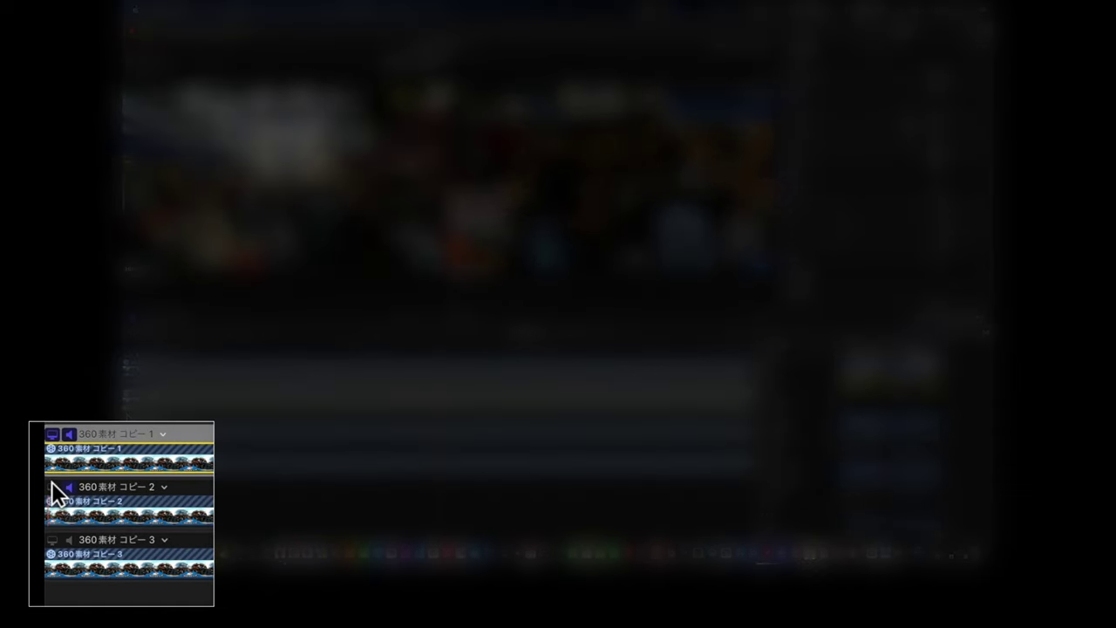
{"action": "left_click", "coordinate": [53, 486]}
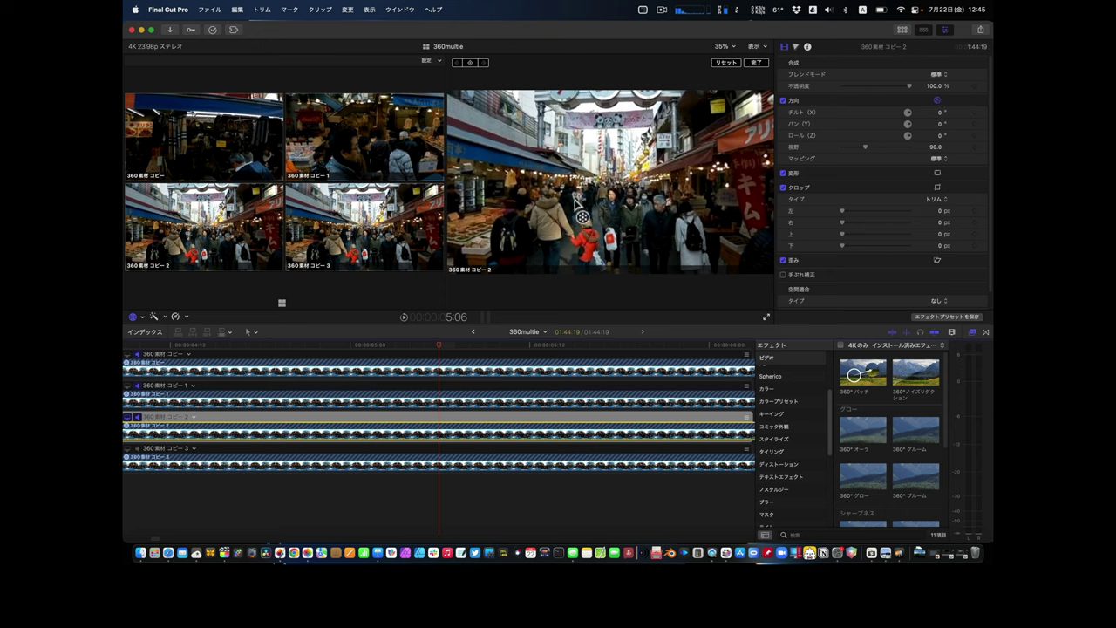
{"action": "mouse_move", "coordinate": [599, 203]}
{"action": "left_mouse_down"}
{"action": "mouse_move", "coordinate": [484, 212]}
{"action": "mouse_move", "coordinate": [512, 203]}
{"action": "left_mouse_up"}
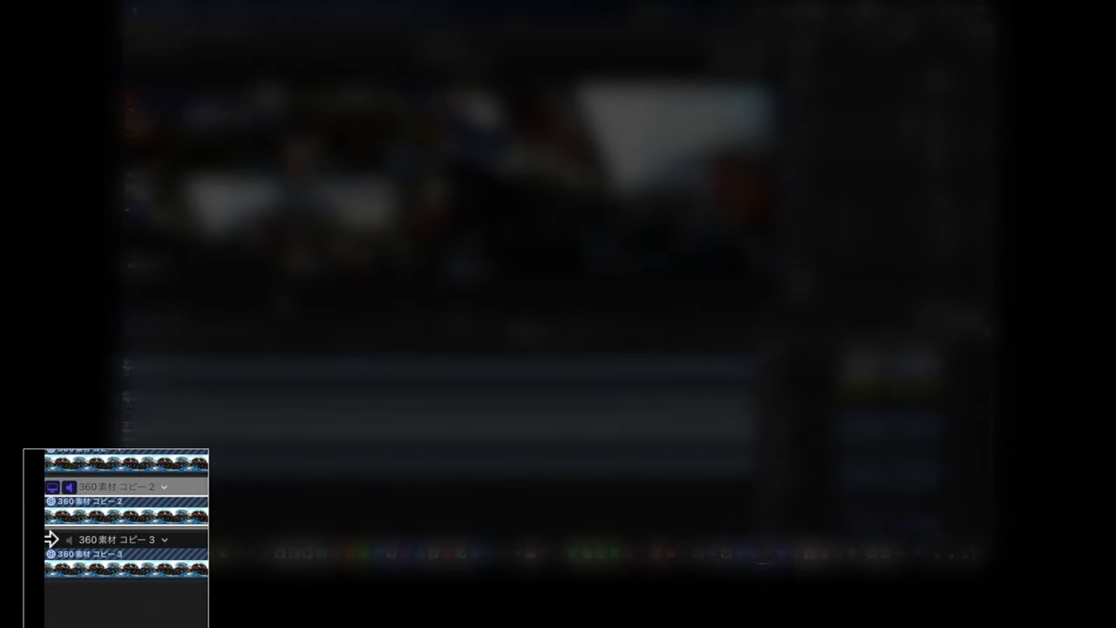
- Select angle 360素材 コピー3 and narrow its field of view to 72
{"action": "left_click", "coordinate": [49, 538]}
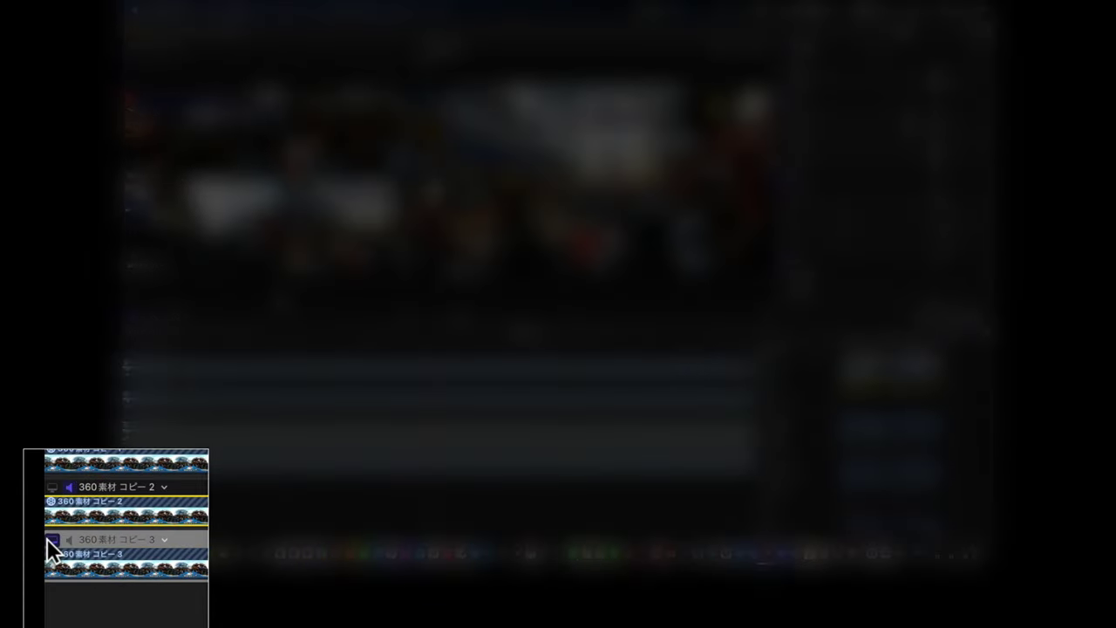
{"action": "left_click", "coordinate": [99, 564]}
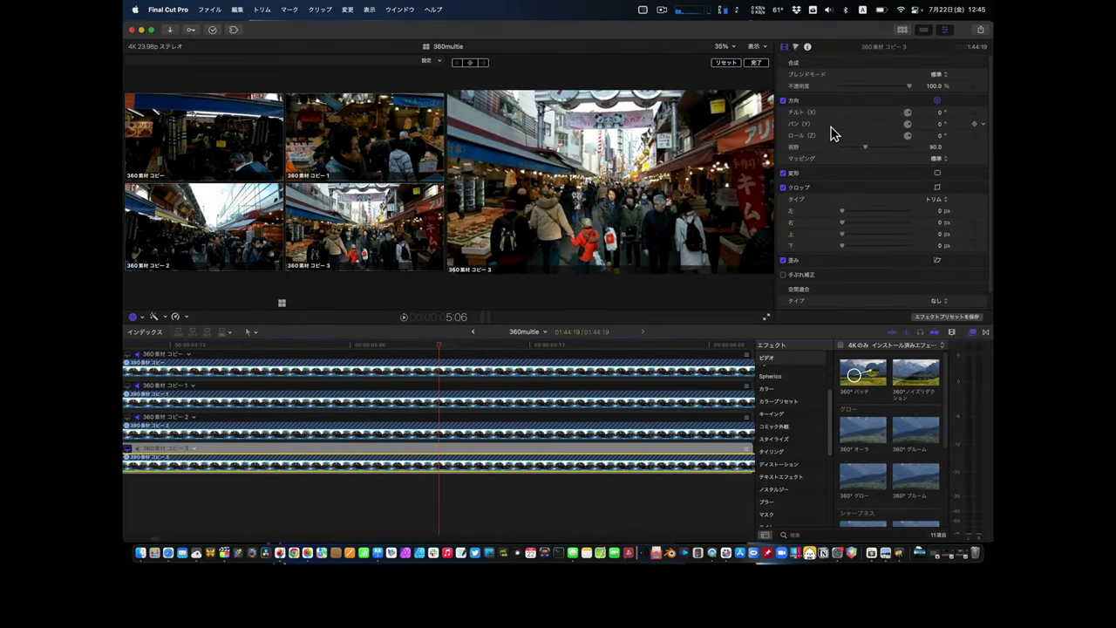
{"action": "left_click_drag", "start_coordinate": [861, 151], "coordinate": [858, 150]}
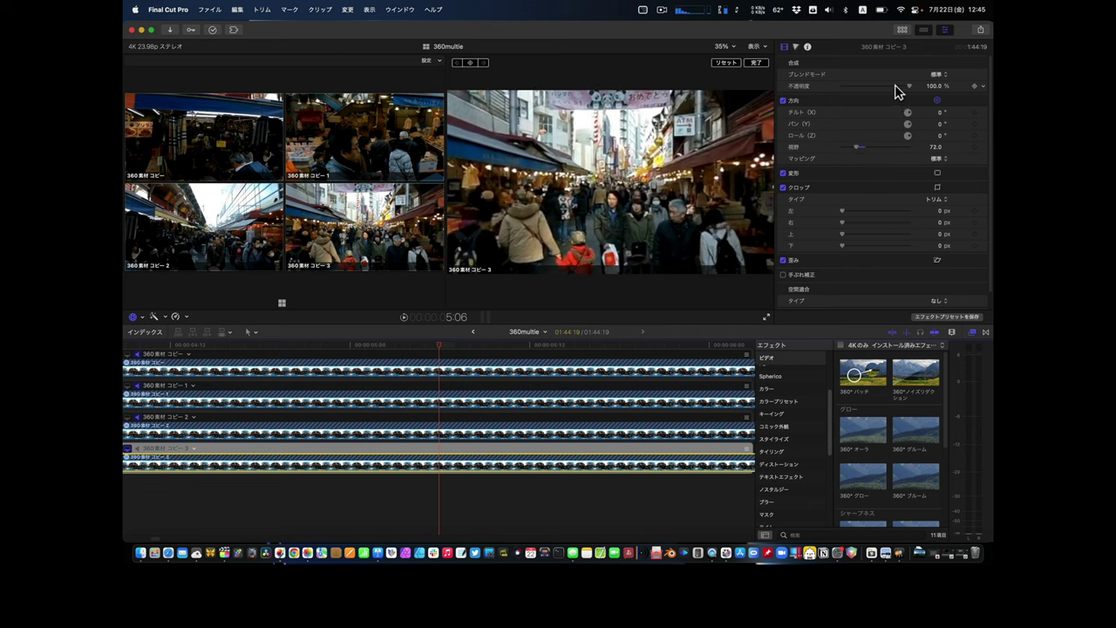
- Rotate コピー3's view up toward the アメ横 gate, then go back to the mylties timeline
{"action": "left_click", "coordinate": [602, 206]}
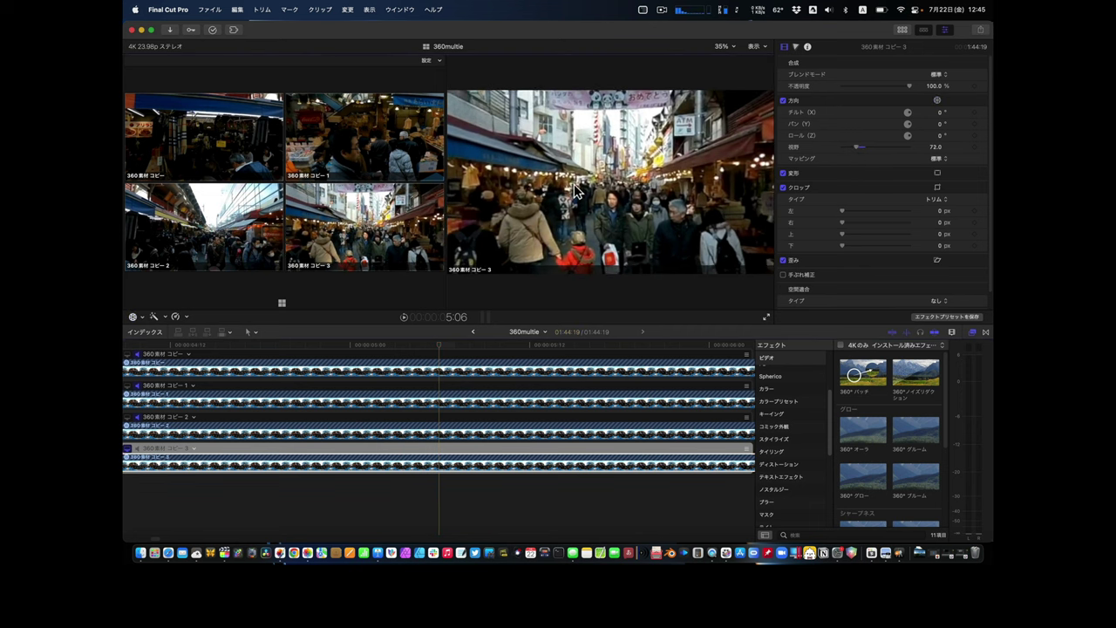
{"action": "left_click", "coordinate": [938, 100]}
{"action": "mouse_move", "coordinate": [703, 157]}
{"action": "left_mouse_down"}
{"action": "mouse_move", "coordinate": [626, 148]}
{"action": "mouse_move", "coordinate": [599, 121]}
{"action": "mouse_move", "coordinate": [611, 94]}
{"action": "mouse_move", "coordinate": [567, 154]}
{"action": "mouse_move", "coordinate": [500, 137]}
{"action": "mouse_move", "coordinate": [524, 138]}
{"action": "mouse_move", "coordinate": [520, 150]}
{"action": "left_mouse_up"}
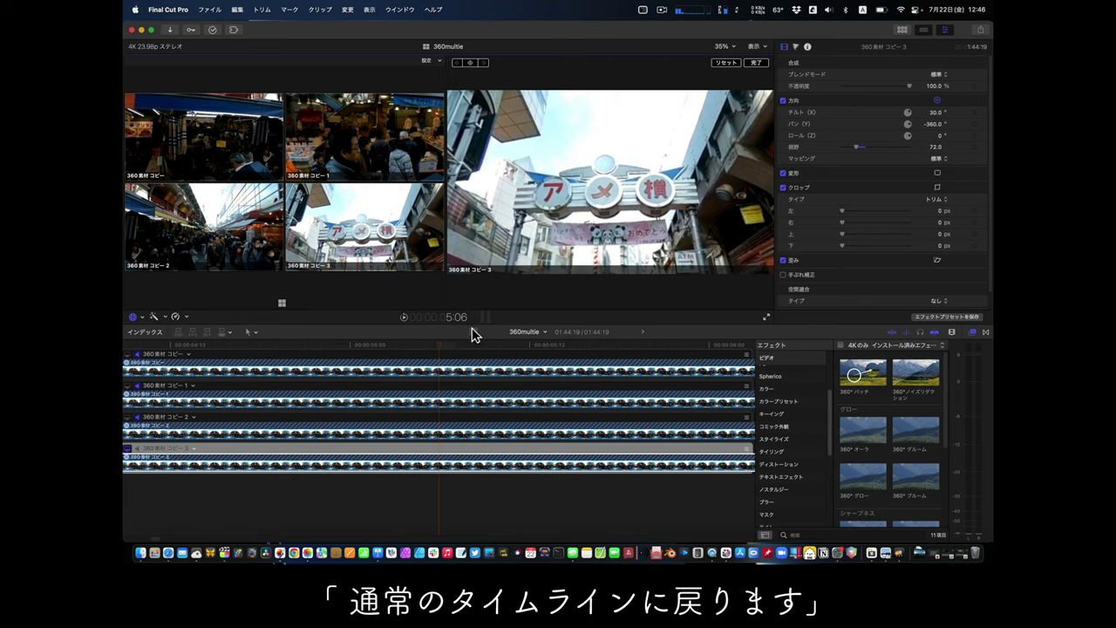
{"action": "left_click", "coordinate": [472, 331]}
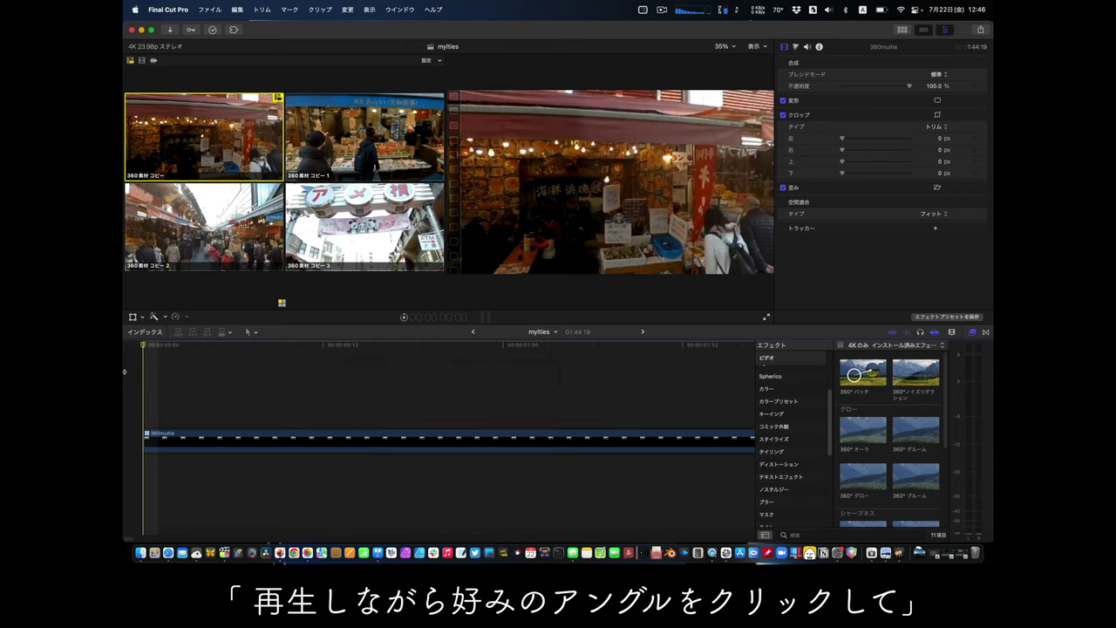
- Play 360multie and cut live to angles コピー1, コピー2 and コピー3
{"action": "key", "text": "space"}
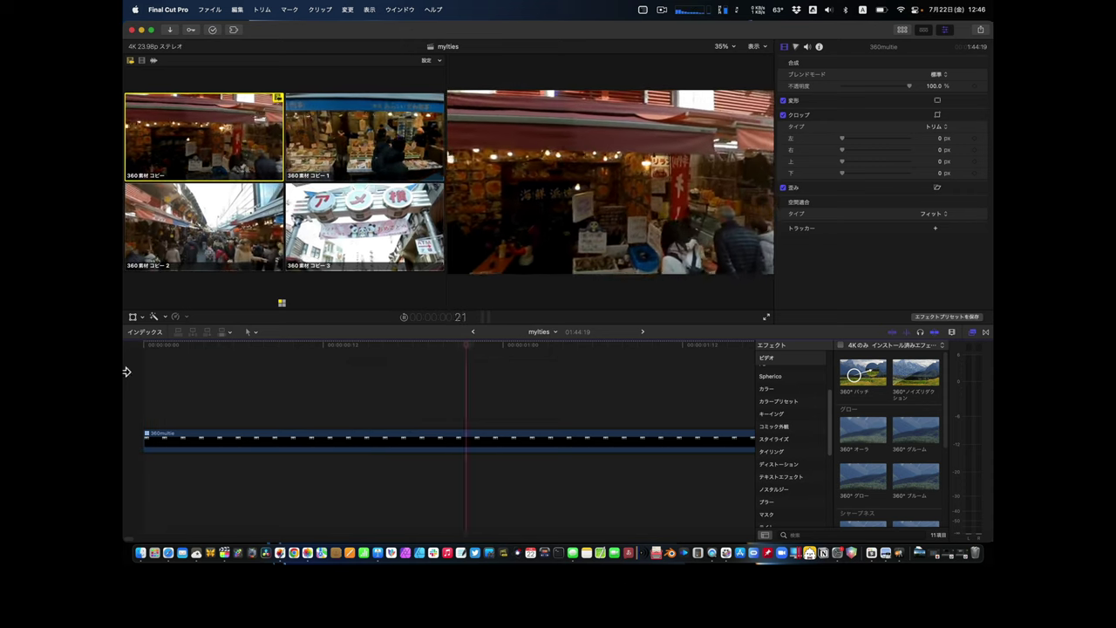
{"action": "left_click", "coordinate": [344, 114]}
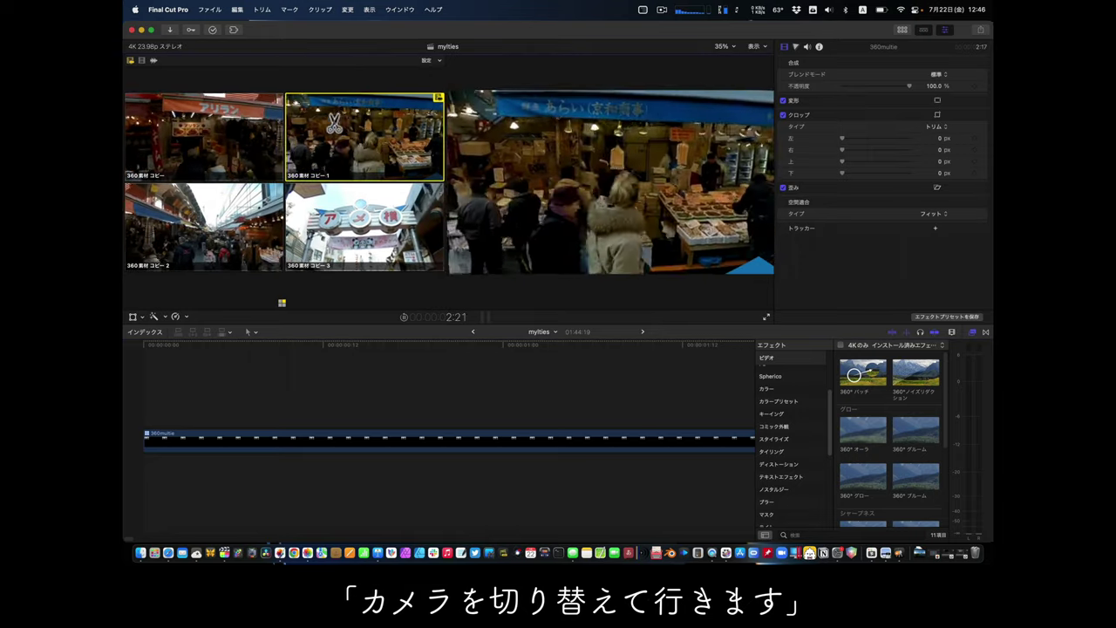
{"action": "left_click", "coordinate": [216, 219]}
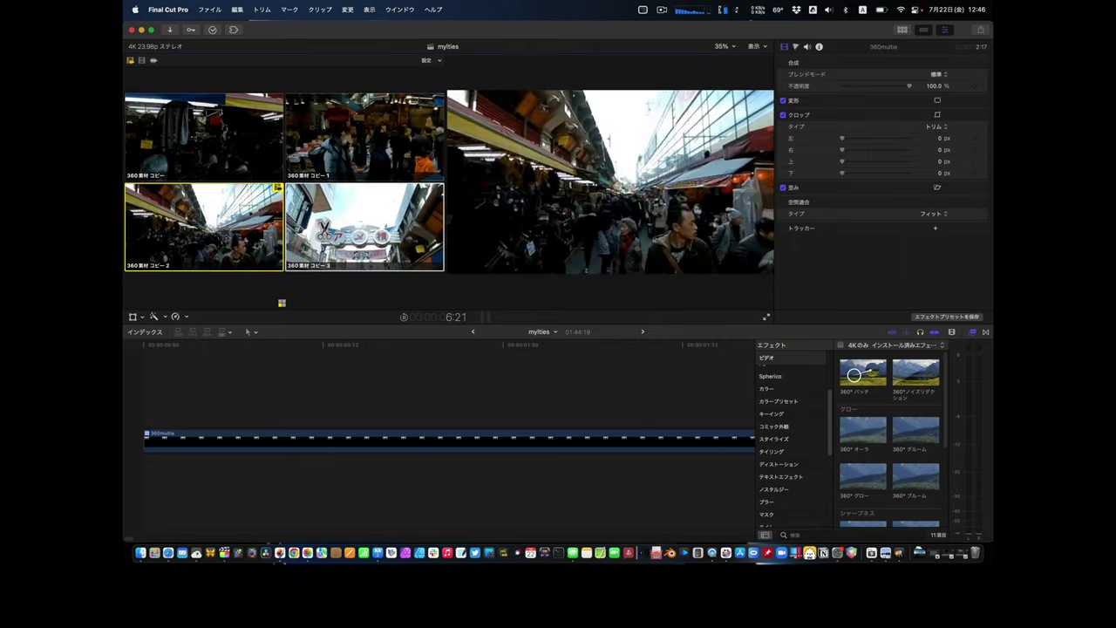
{"action": "left_click", "coordinate": [340, 225]}
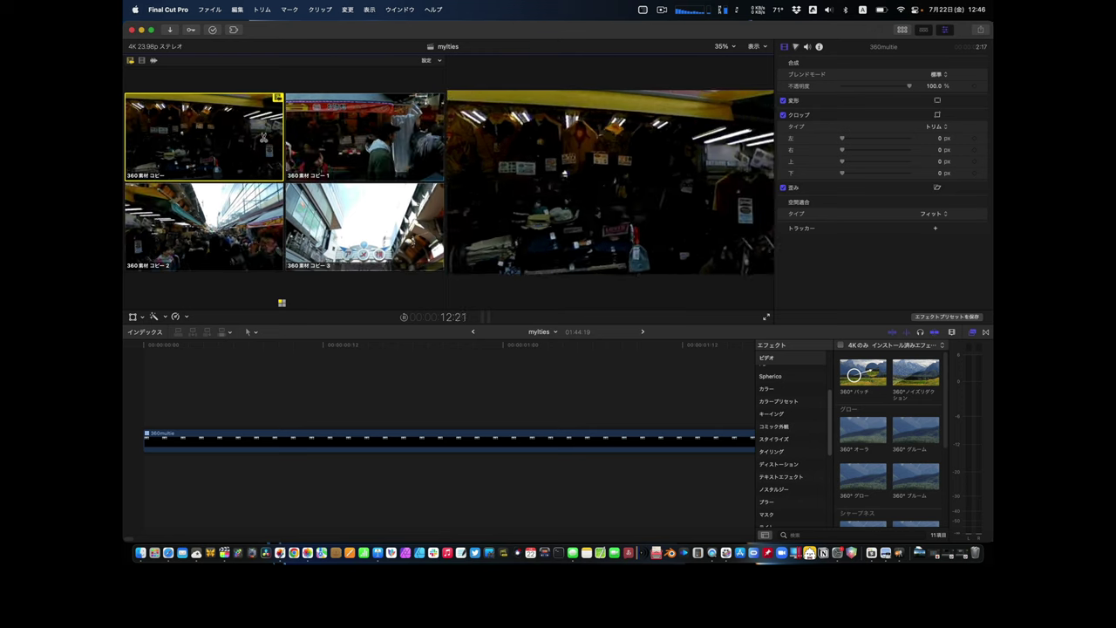
- Delete the unused remainder of the multicam clip and fit the timeline to the edit
{"action": "key", "text": "shift+z"}
{"action": "left_click", "coordinate": [288, 438]}
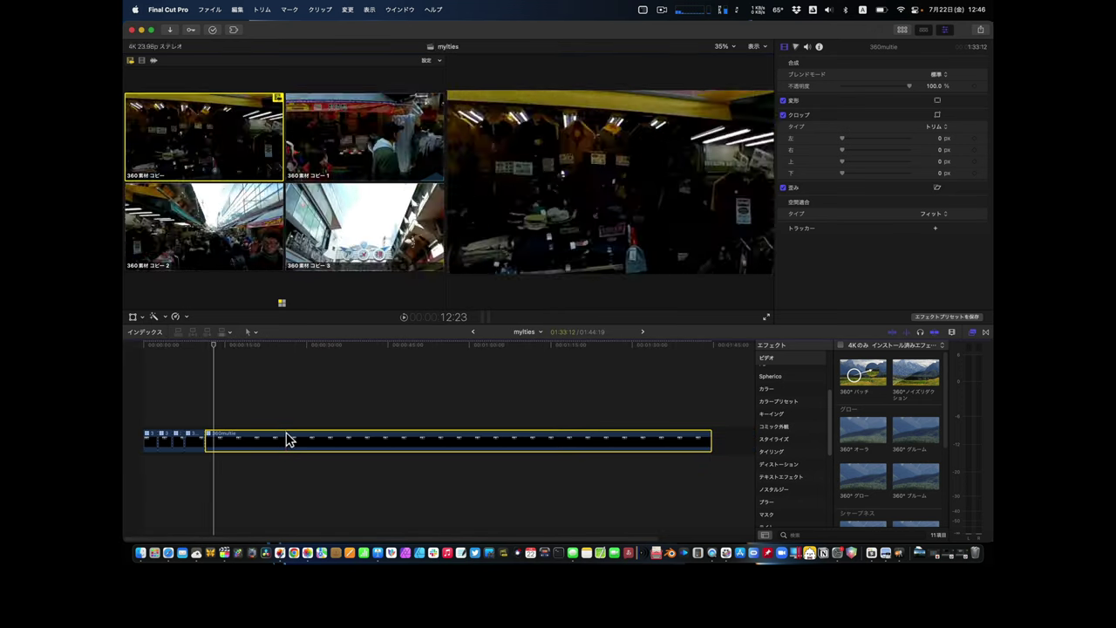
{"action": "key", "text": "Delete"}
{"action": "key", "text": "shift+z"}
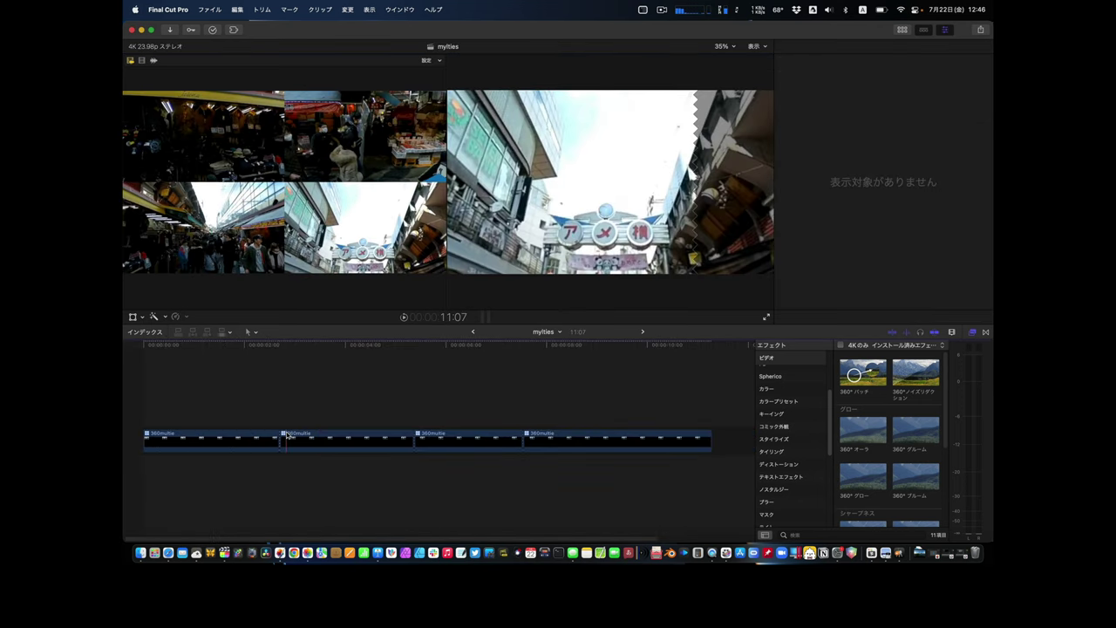
- Play the roughly 11-second edit from the start, adding a marker before stopping
{"action": "left_click", "coordinate": [288, 435]}
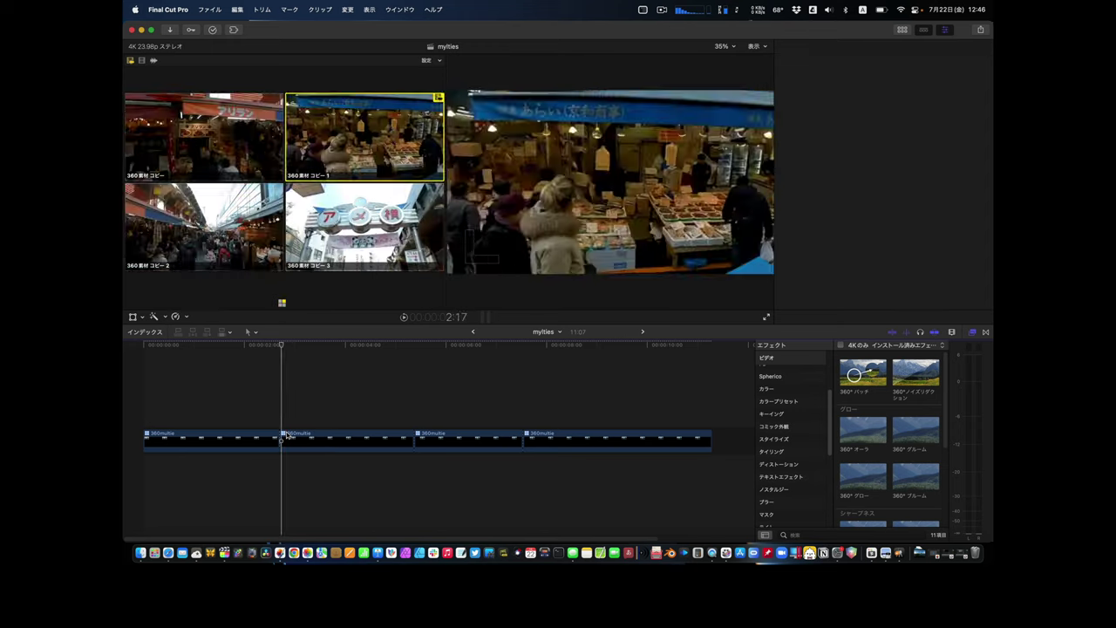
{"action": "key", "text": "Home"}
{"action": "key", "text": "super+4"}
{"action": "key", "text": "space"}
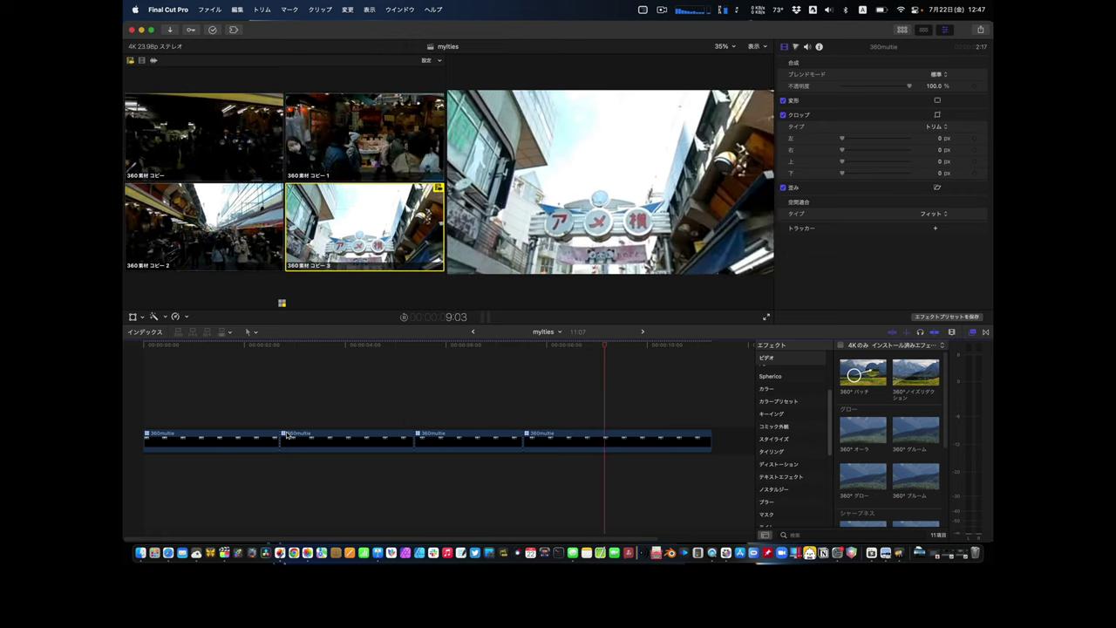
{"action": "key", "text": "m"}
{"action": "key", "text": "space"}
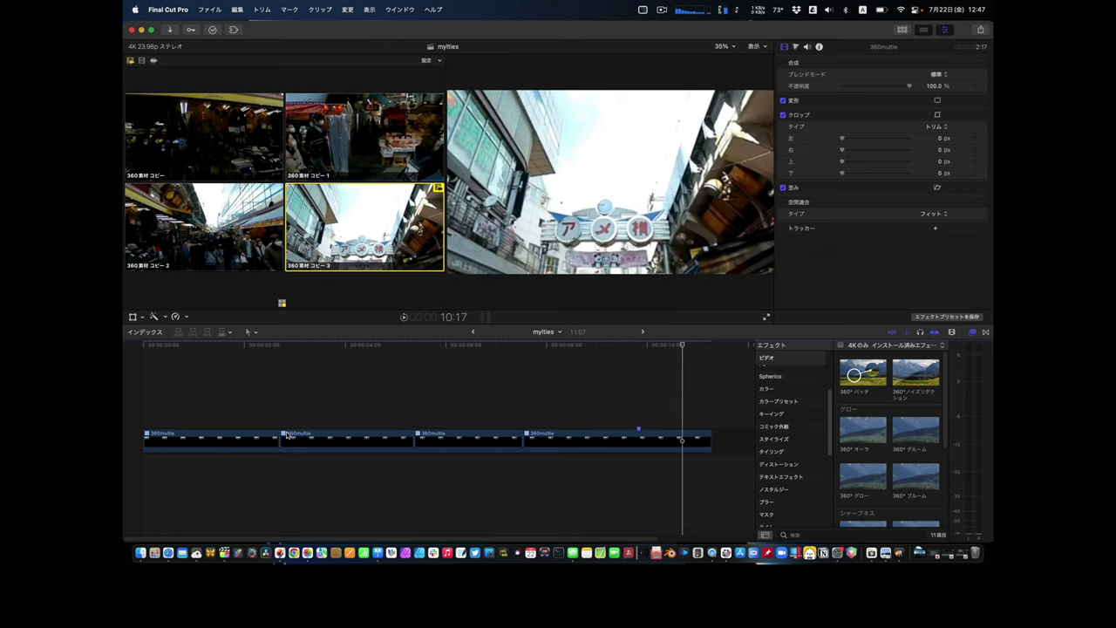
- Drag the 4K clip P1010073 from the Browser to the timeline start, then bring in the 5270_1H audio
{"action": "left_click", "coordinate": [903, 31]}
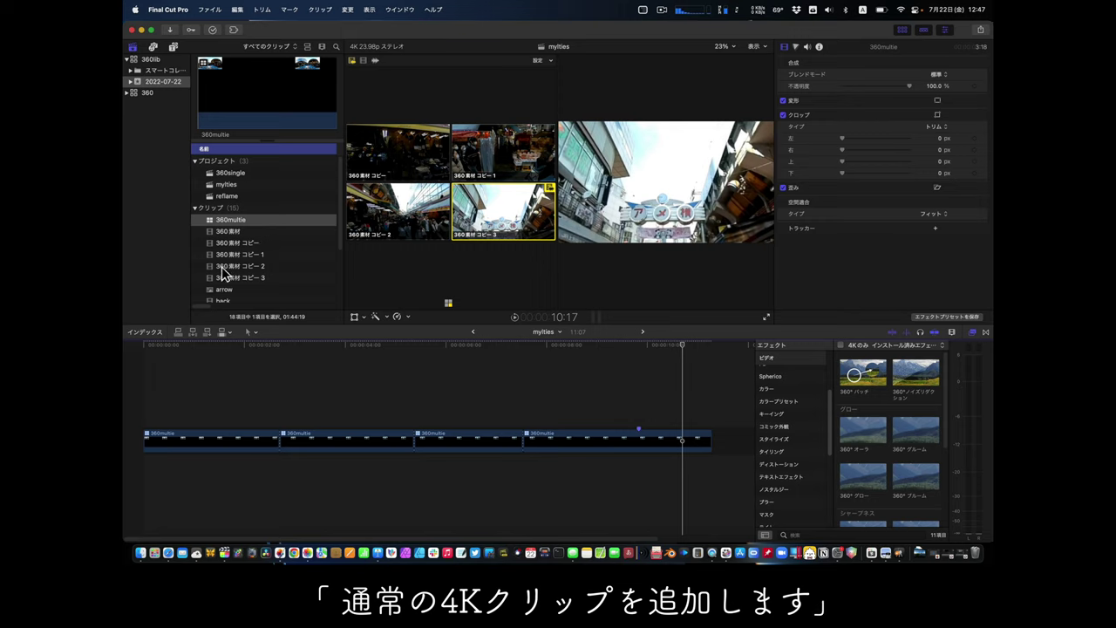
{"action": "scroll", "coordinate": [223, 274], "scroll_direction": "down", "scroll_amount": 5}
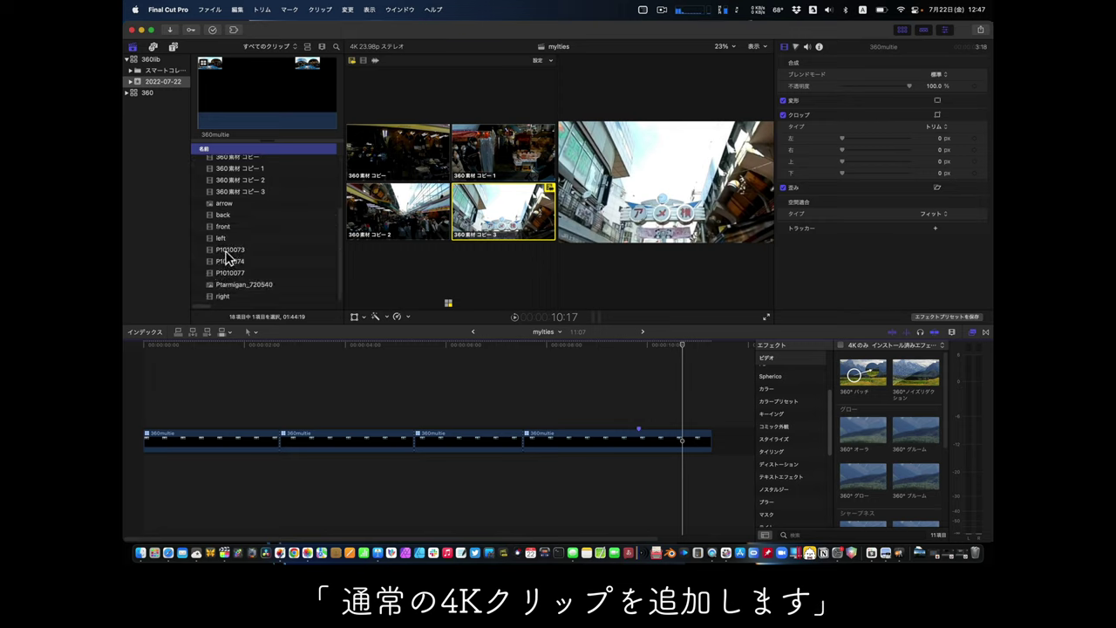
{"action": "left_click", "coordinate": [229, 250]}
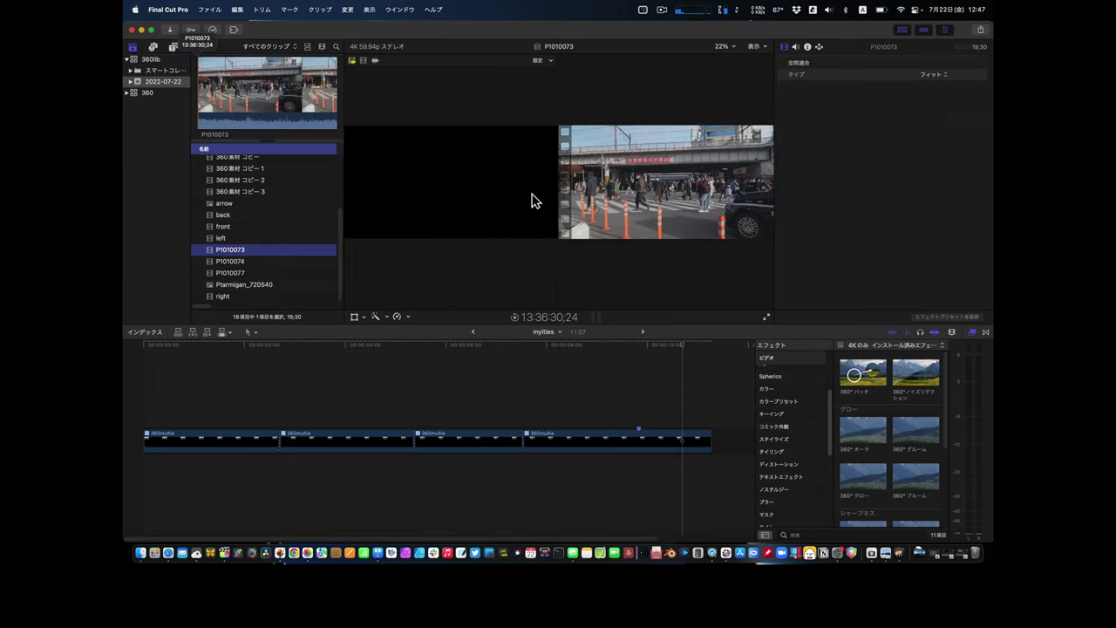
{"action": "left_click_drag", "start_coordinate": [165, 324], "coordinate": [131, 408]}
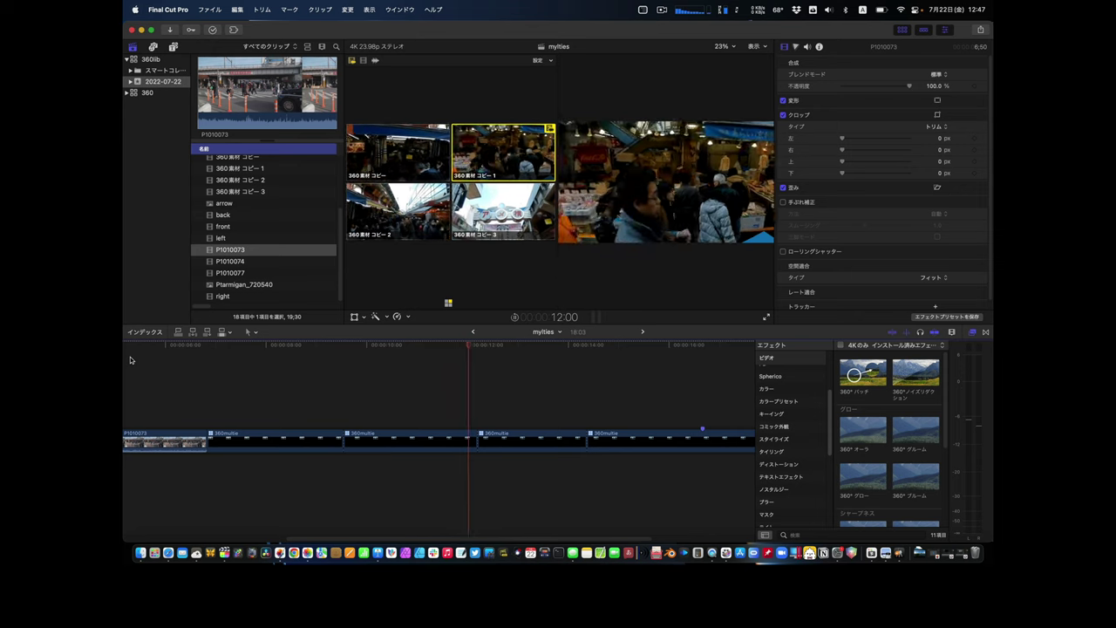
{"action": "mouse_move", "coordinate": [131, 360]}
{"action": "left_mouse_down"}
{"action": "mouse_move", "coordinate": [381, 301]}
{"action": "mouse_move", "coordinate": [234, 240]}
{"action": "mouse_move", "coordinate": [131, 460]}
{"action": "left_mouse_up"}
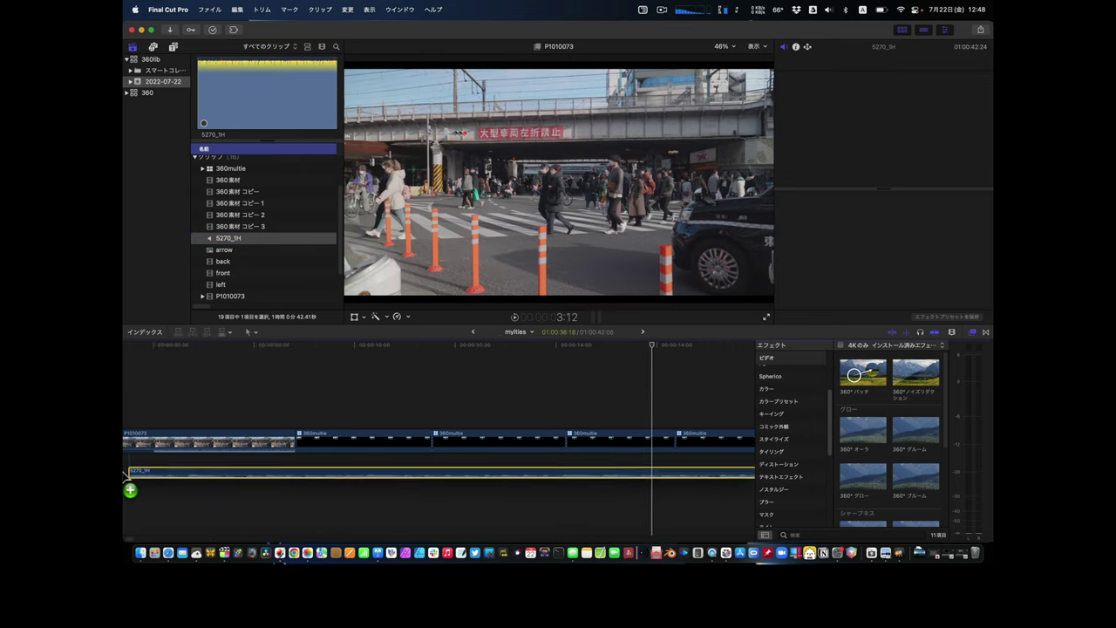
- Connect 5270_1H beneath the edit at its start and play back the mylties project
{"action": "left_click_drag", "start_coordinate": [131, 460], "coordinate": [131, 462]}
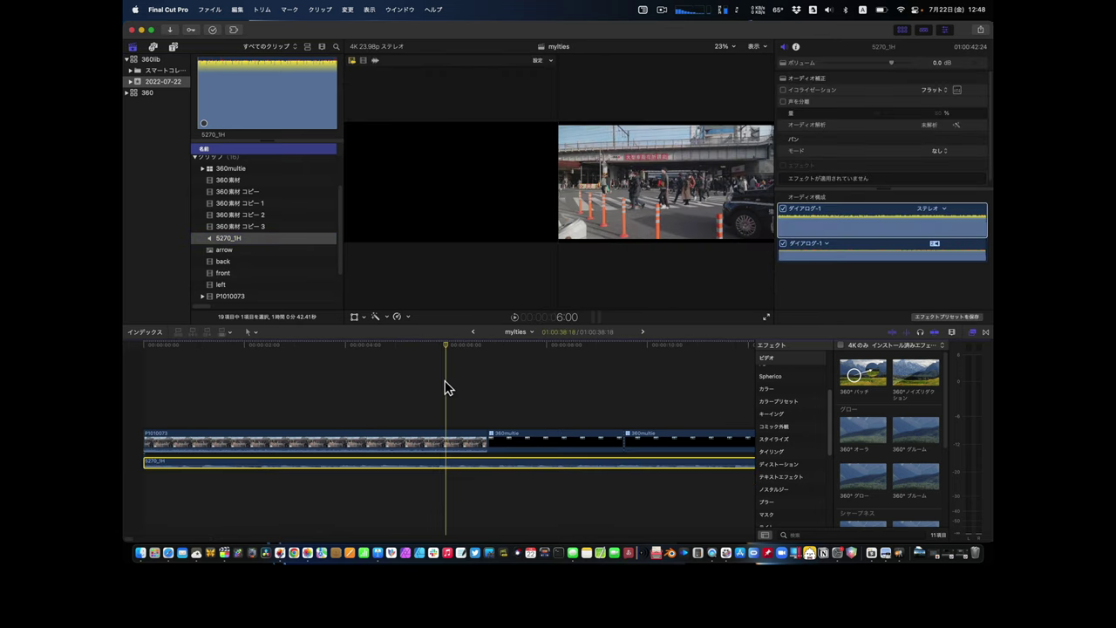
{"action": "key", "text": "space"}
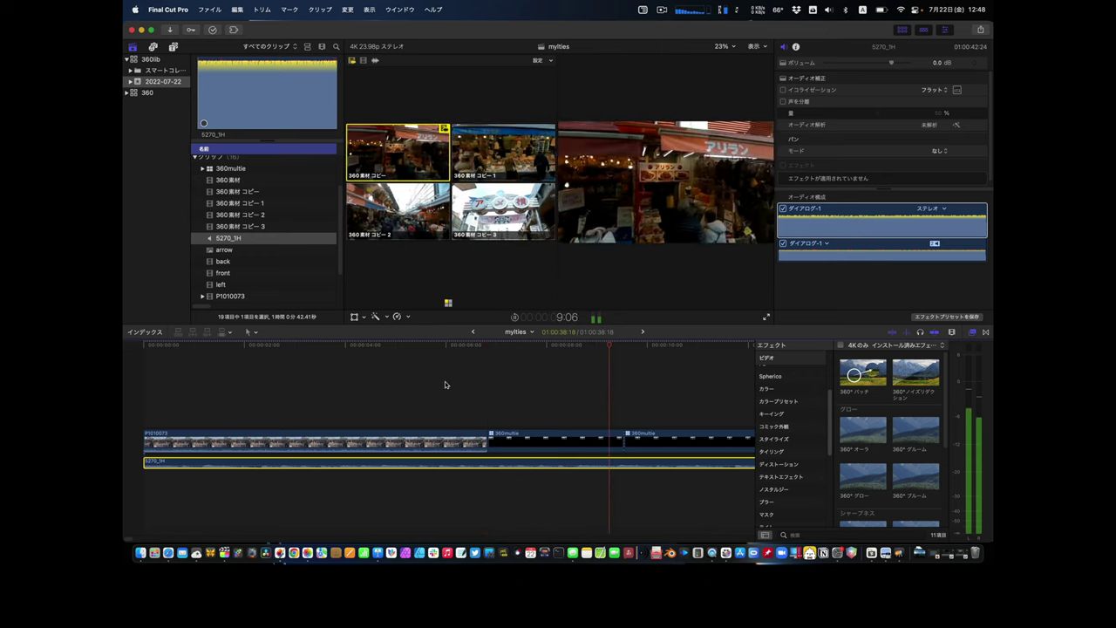
{"action": "key", "text": "2"}
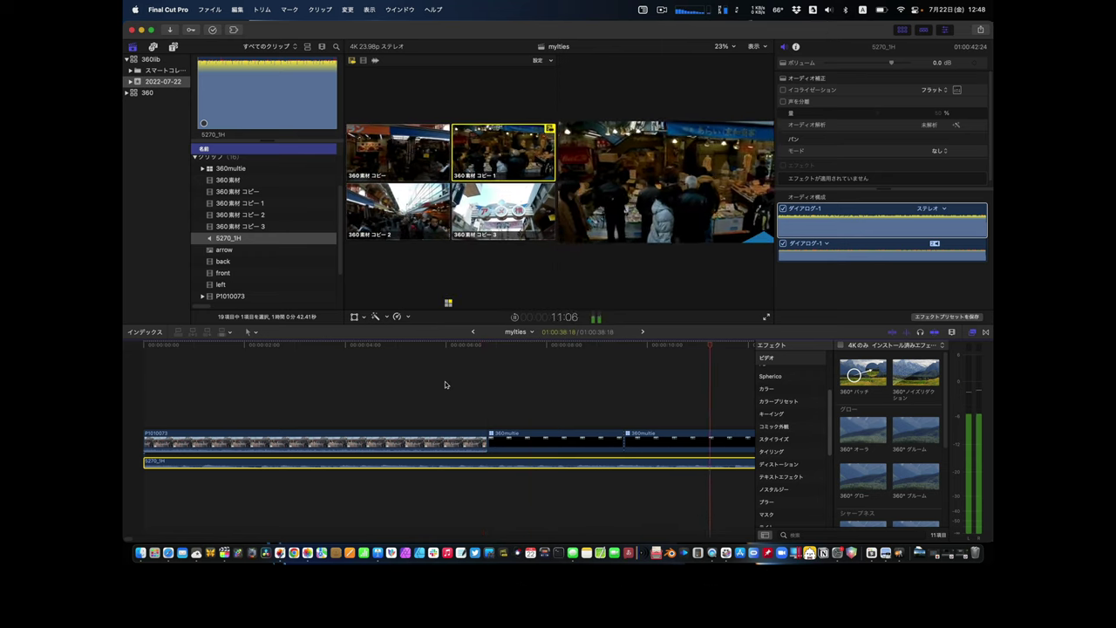
{"action": "key", "text": "3"}
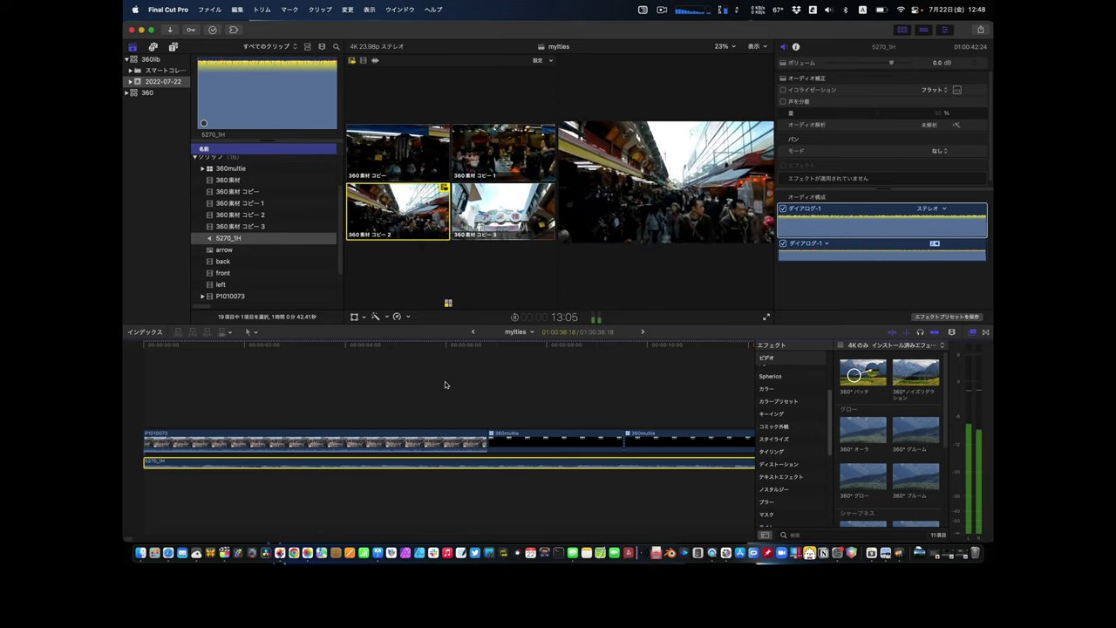